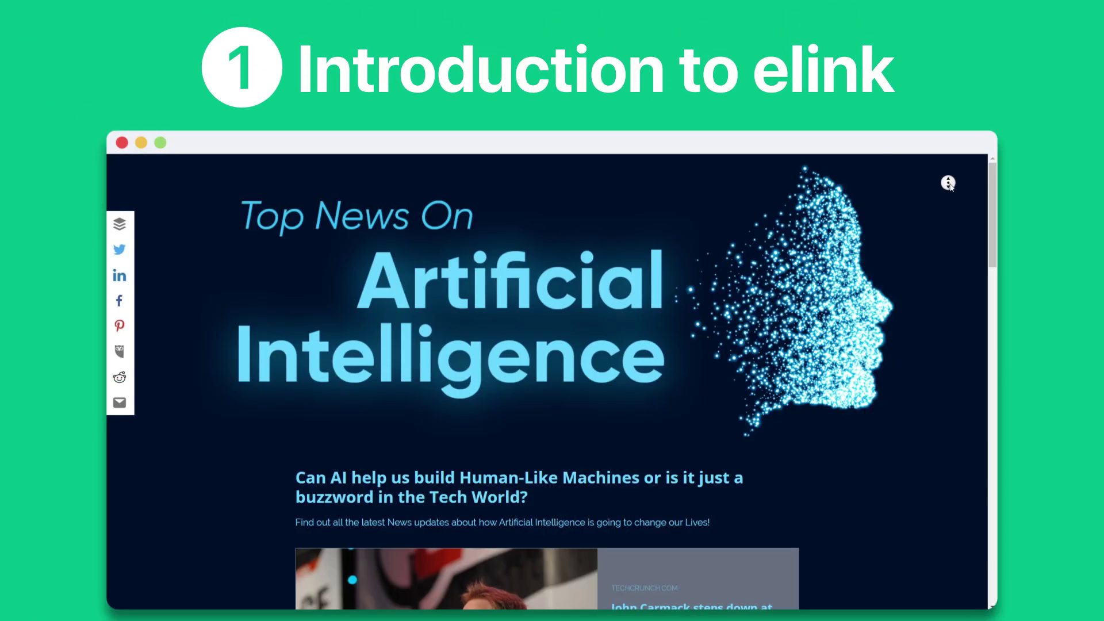
Select the Carmack, Facebook AI, AI rights and seizure-prediction stories plus the Teachable Machine article.
scroll(948, 183, "down", 2)
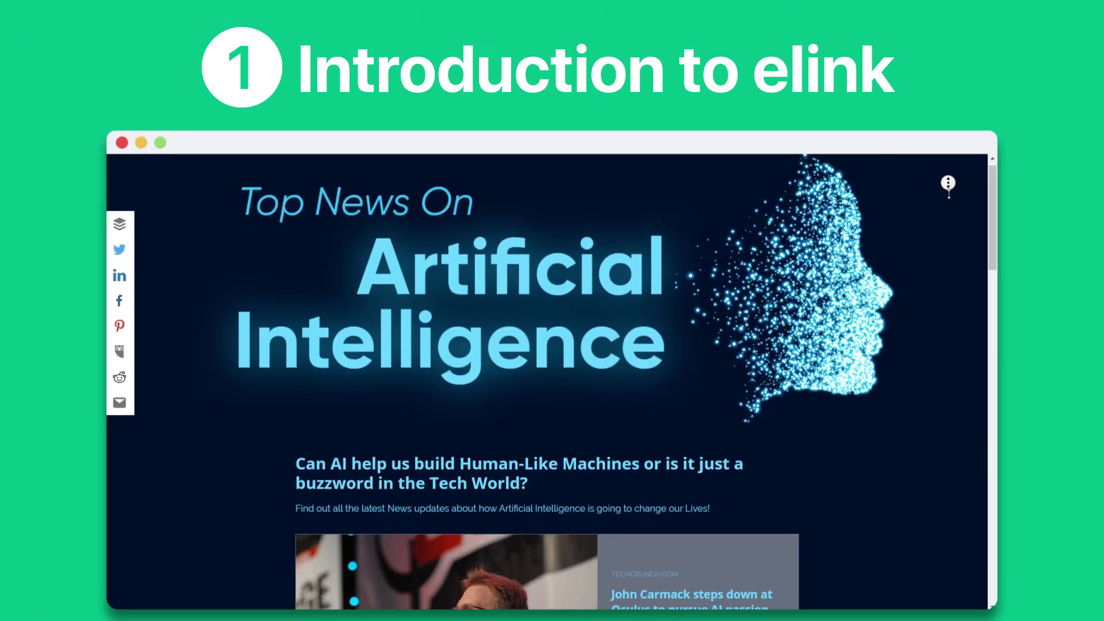
scroll(948, 184, "down", 5)
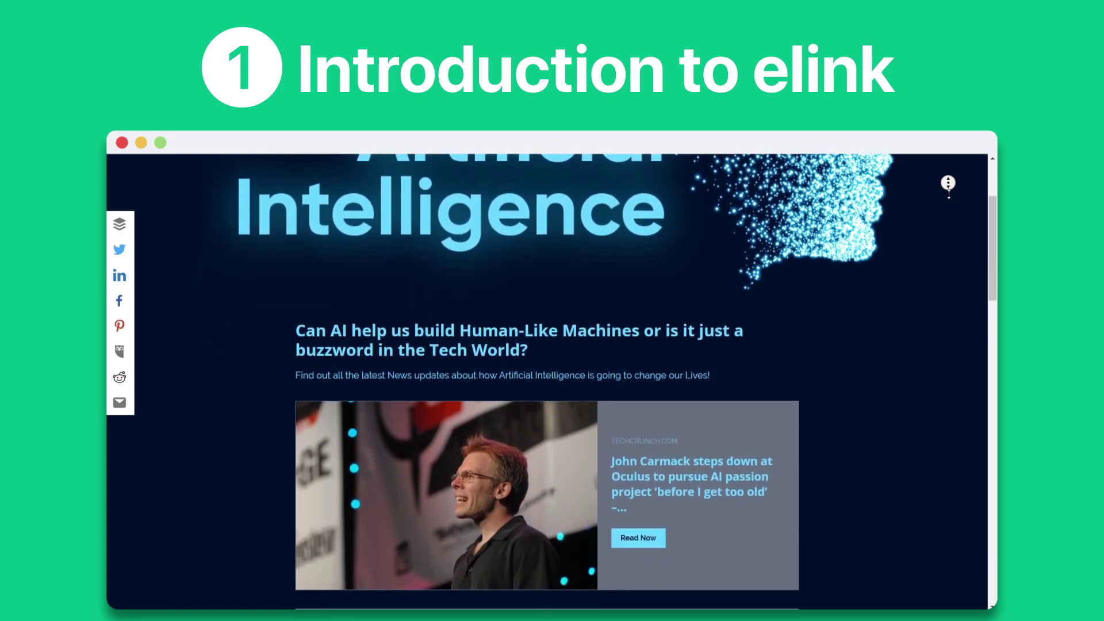
scroll(948, 184, "down", 5)
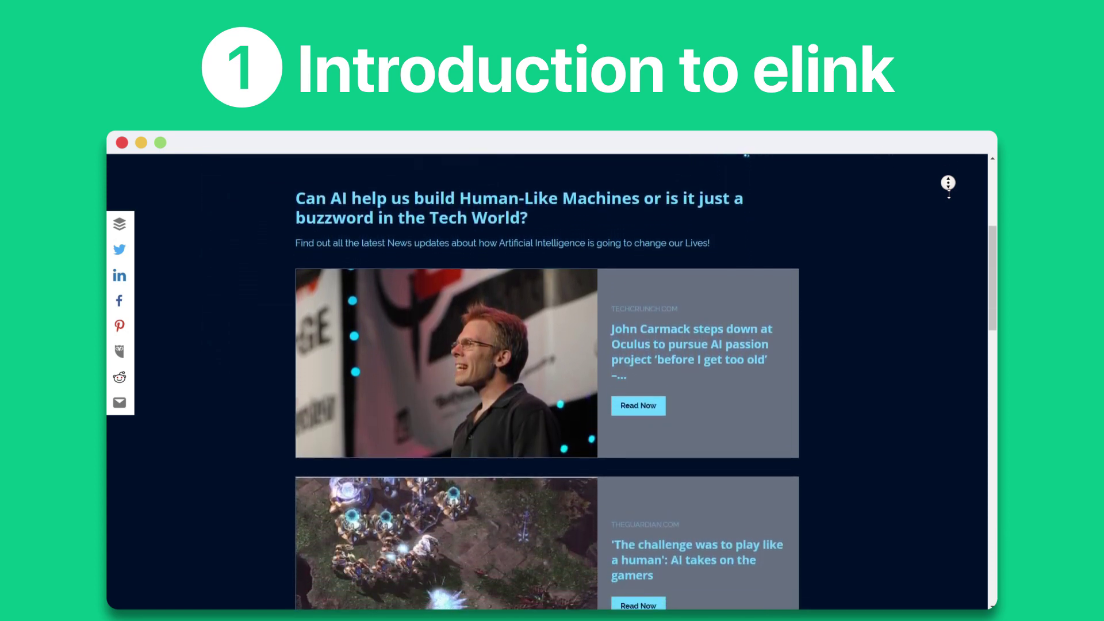
scroll(948, 184, "down", 5)
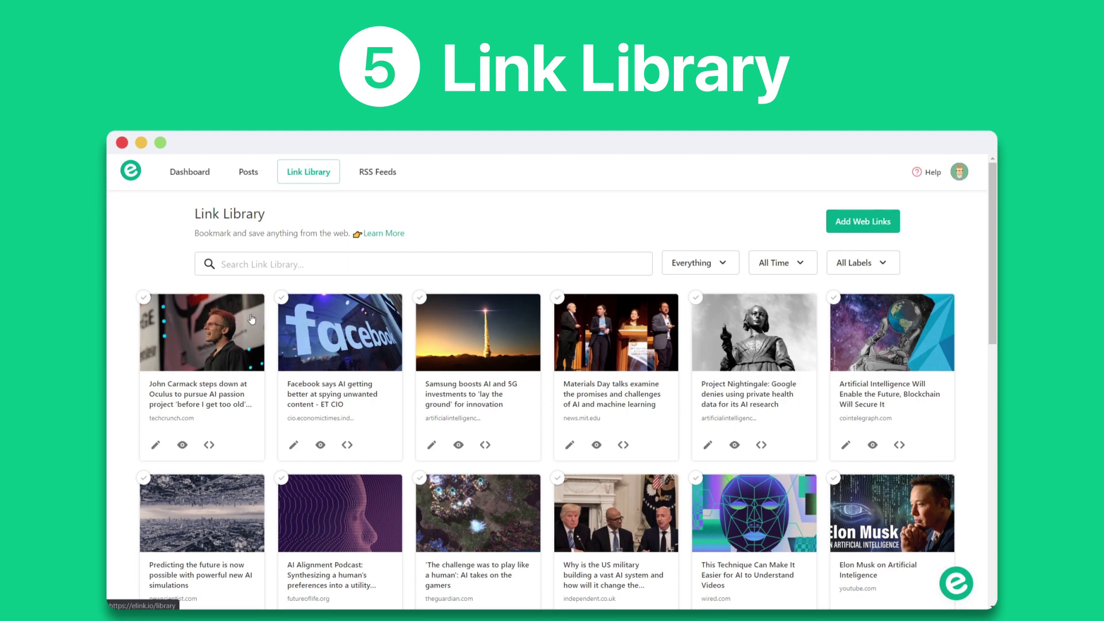
left_click(251, 319)
left_click(335, 321)
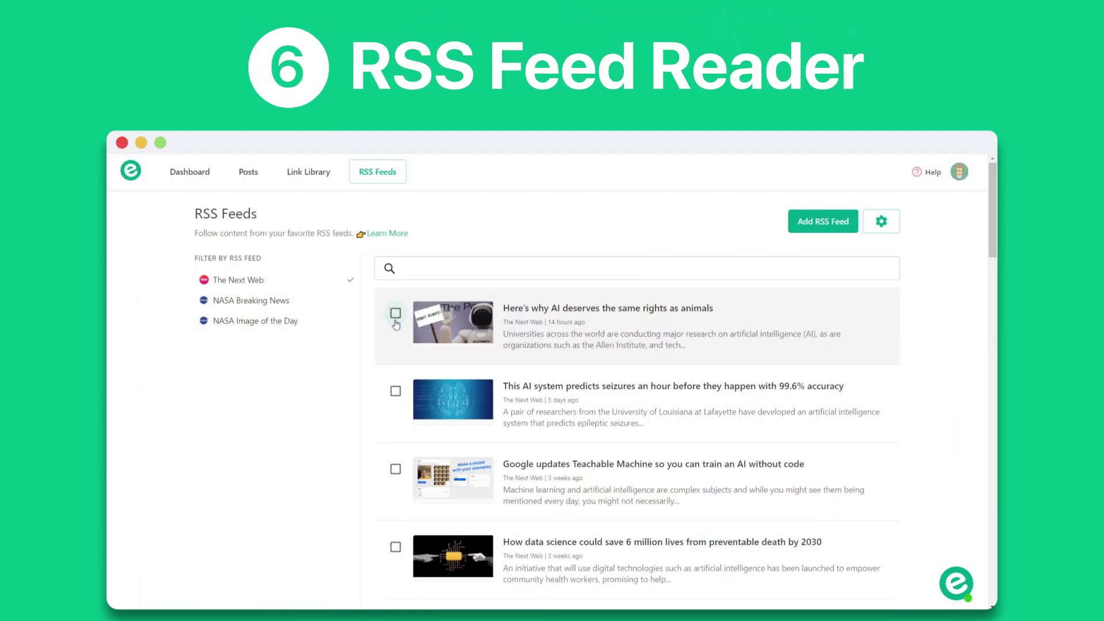
left_click(395, 313)
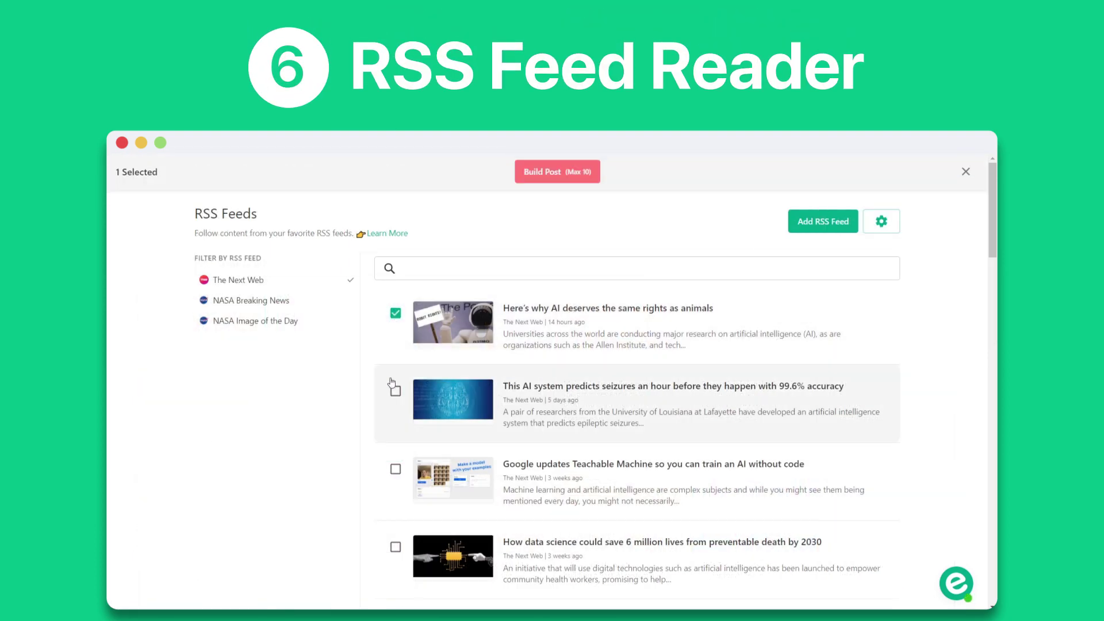
left_click(395, 391)
left_click(432, 477)
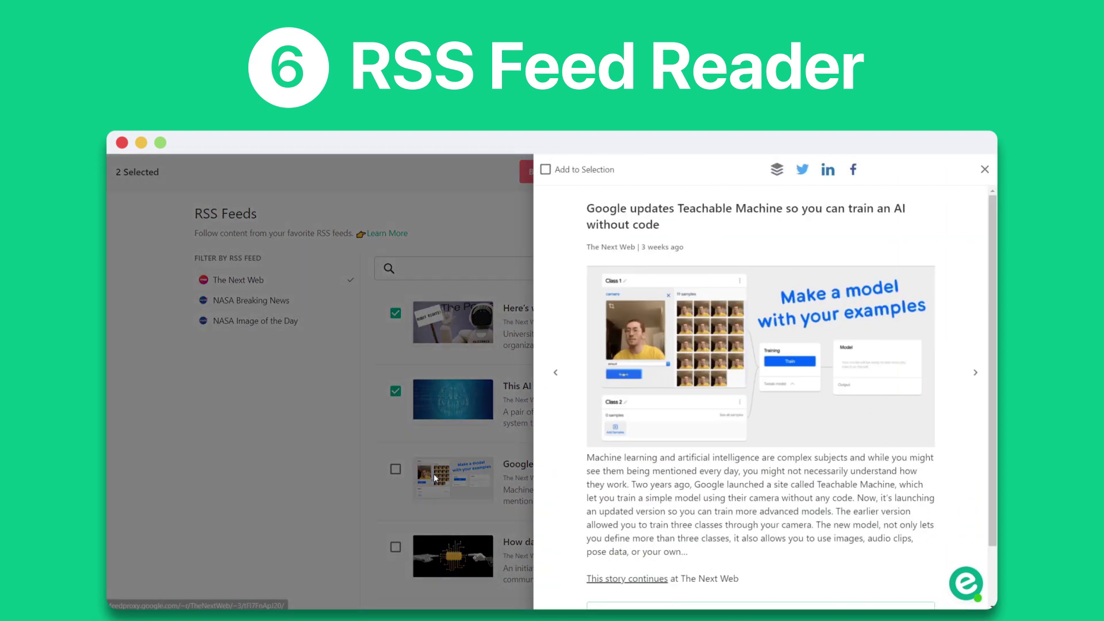
left_click(556, 171)
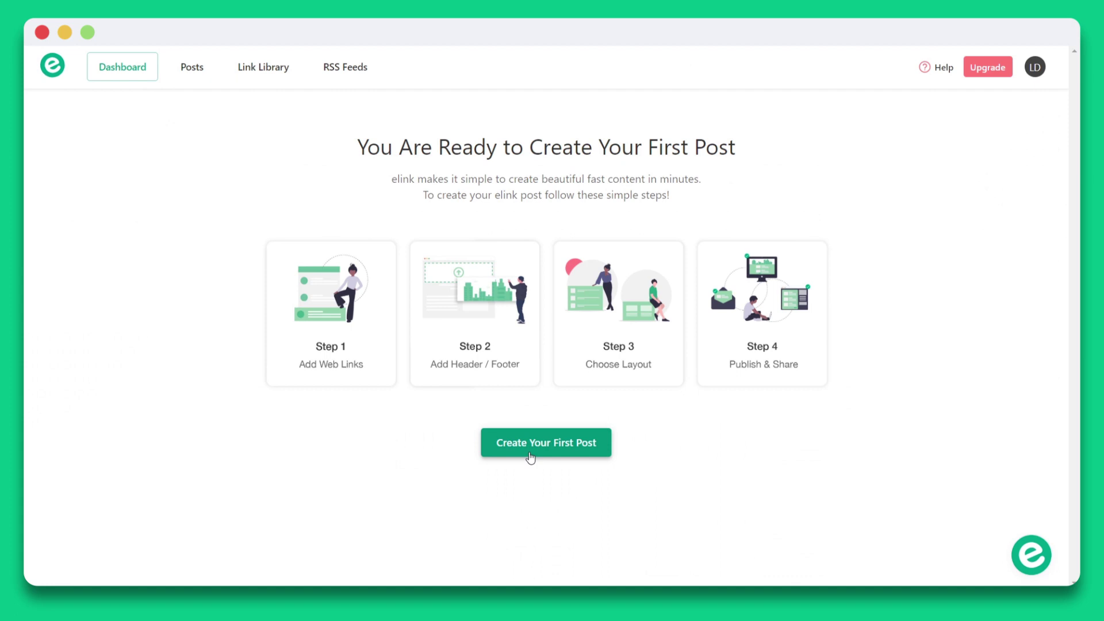
Start the first post and copy the 'Elon Musk on Artificial Inteligence' YouTube video link.
left_click(530, 457)
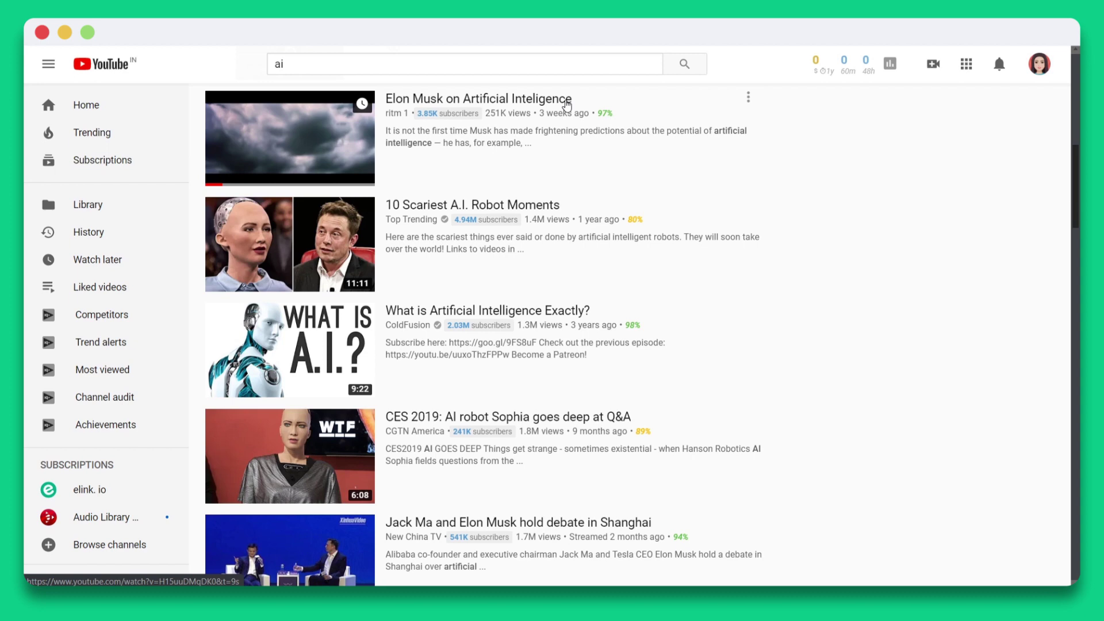
right_click(566, 105)
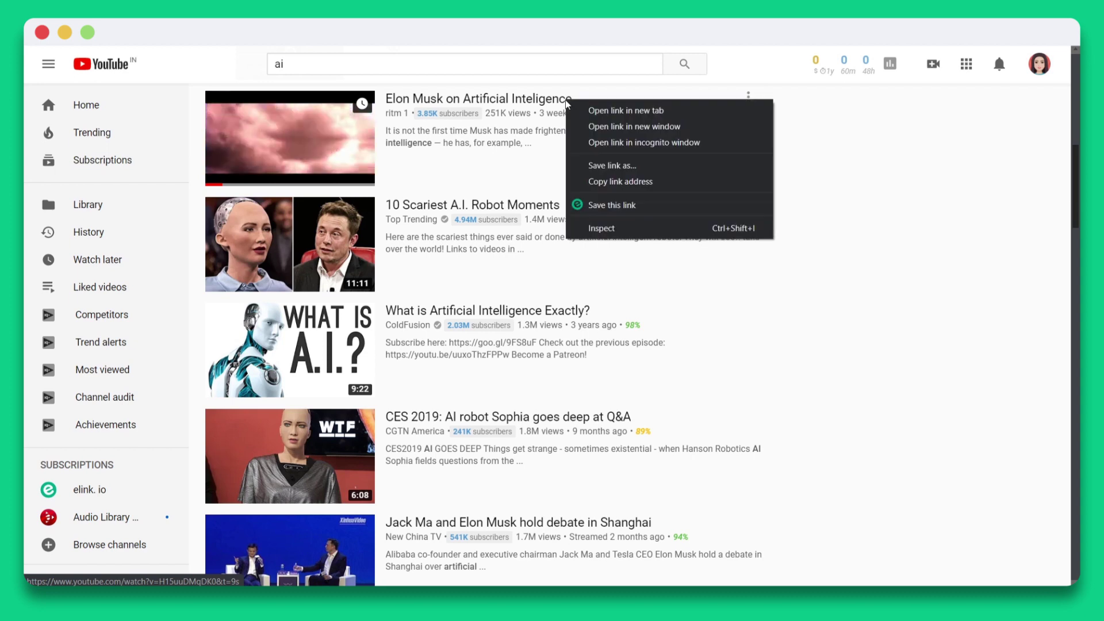
left_click(634, 182)
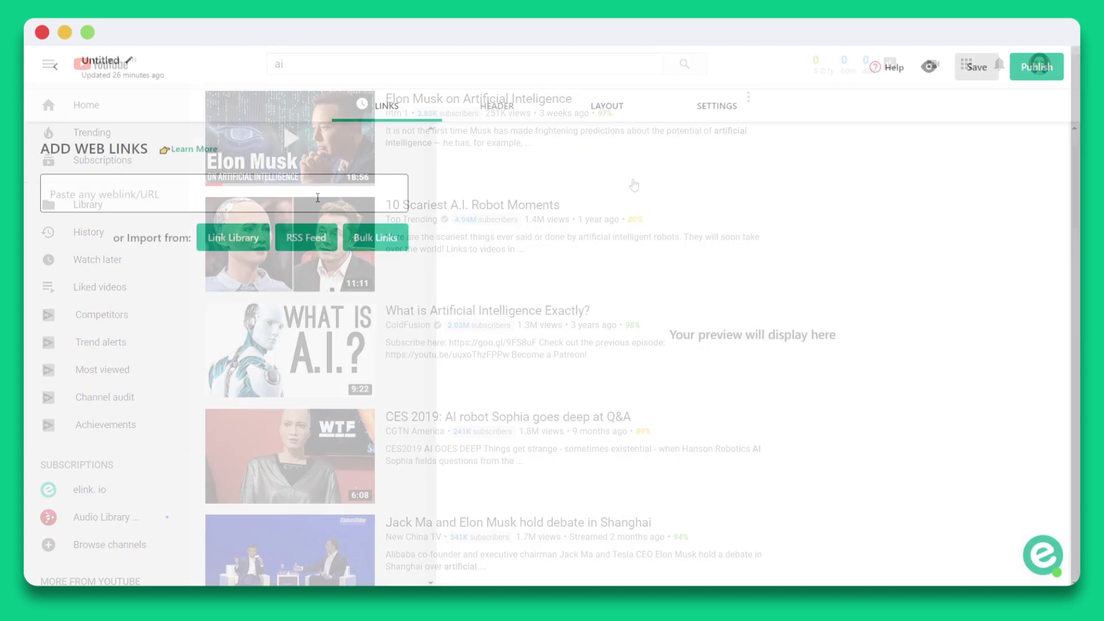
Paste the YouTube, Wired, Independent, Guardian, Future of Life and New Scientist links into the post.
left_click(318, 197)
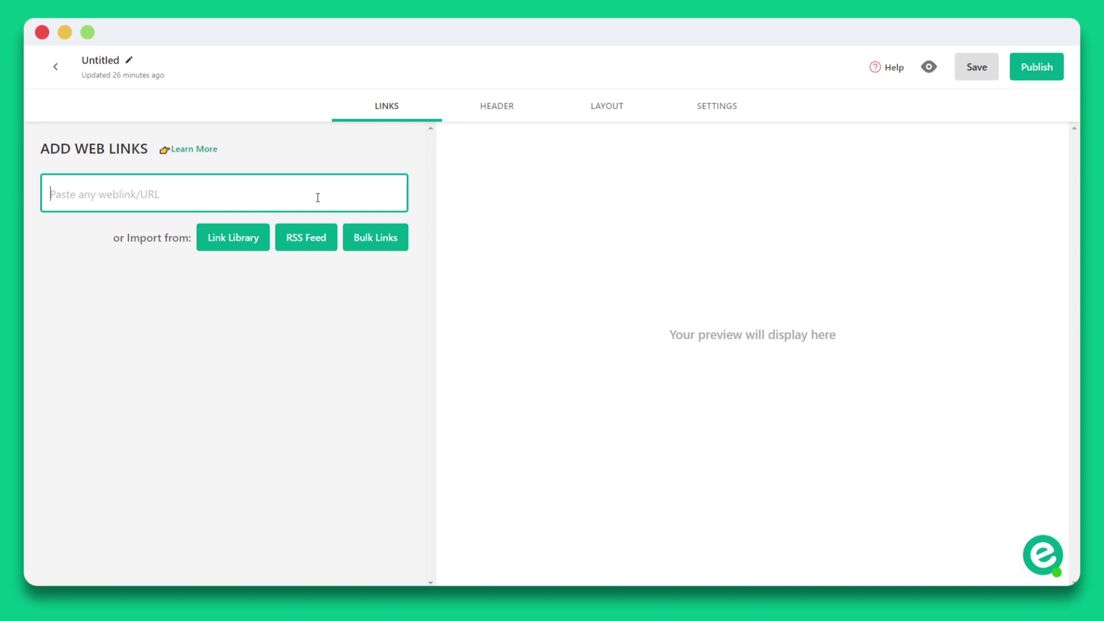
key("ctrl+v")
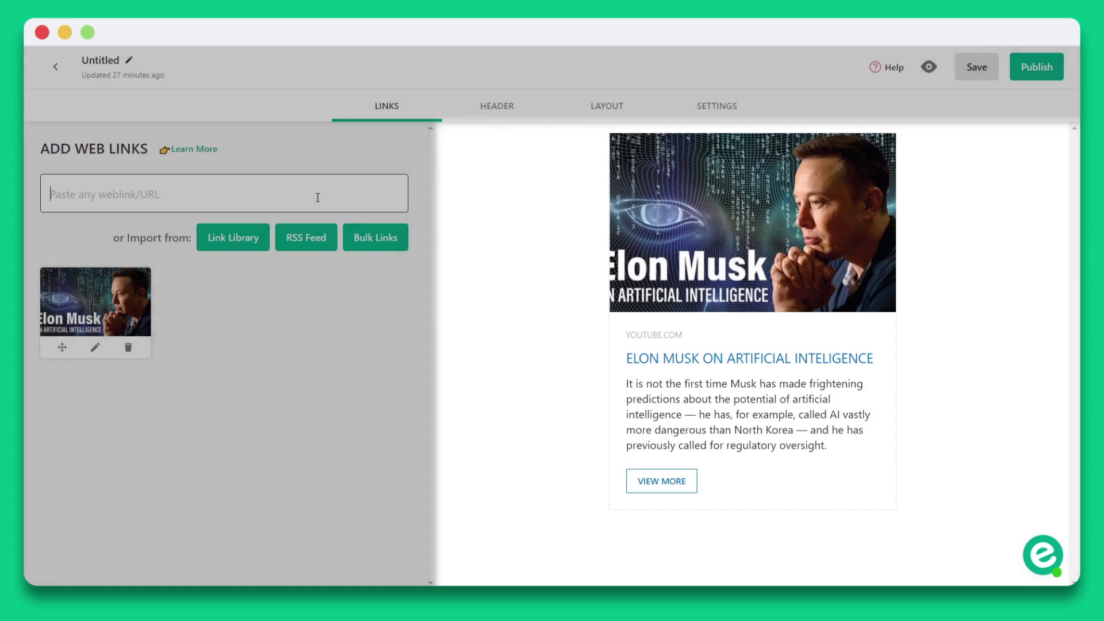
key("ctrl+v")
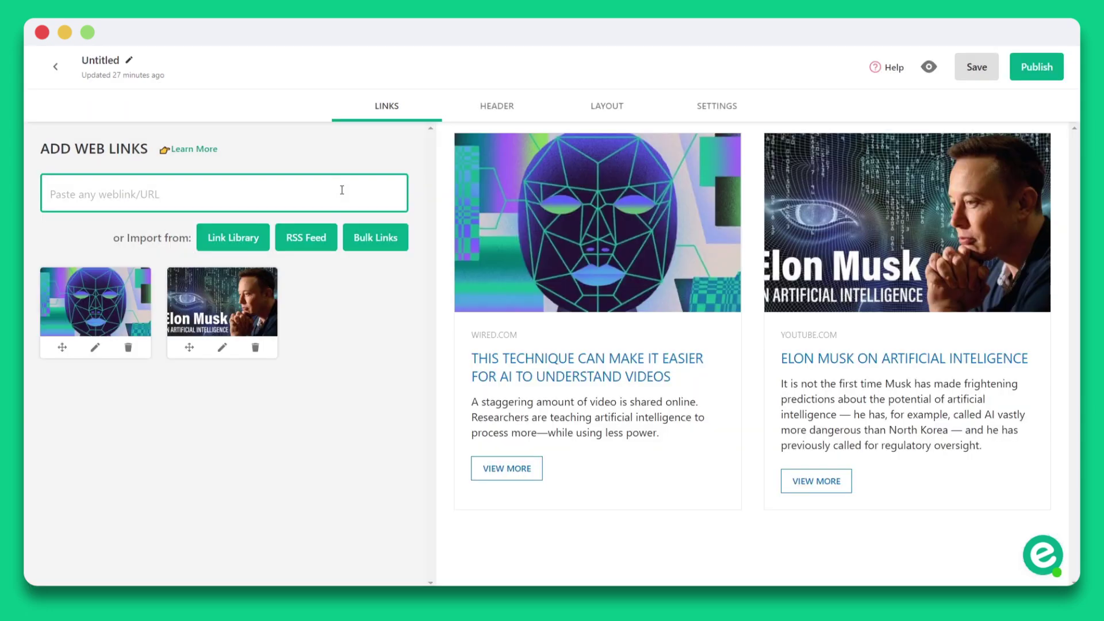
key("ctrl+v")
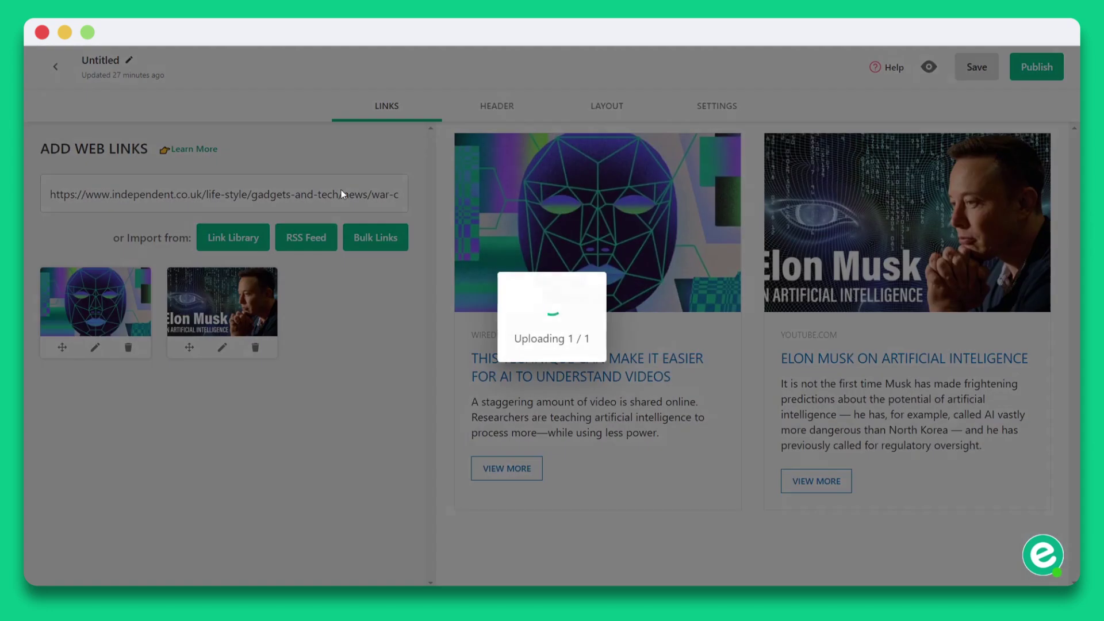
key("ctrl+v")
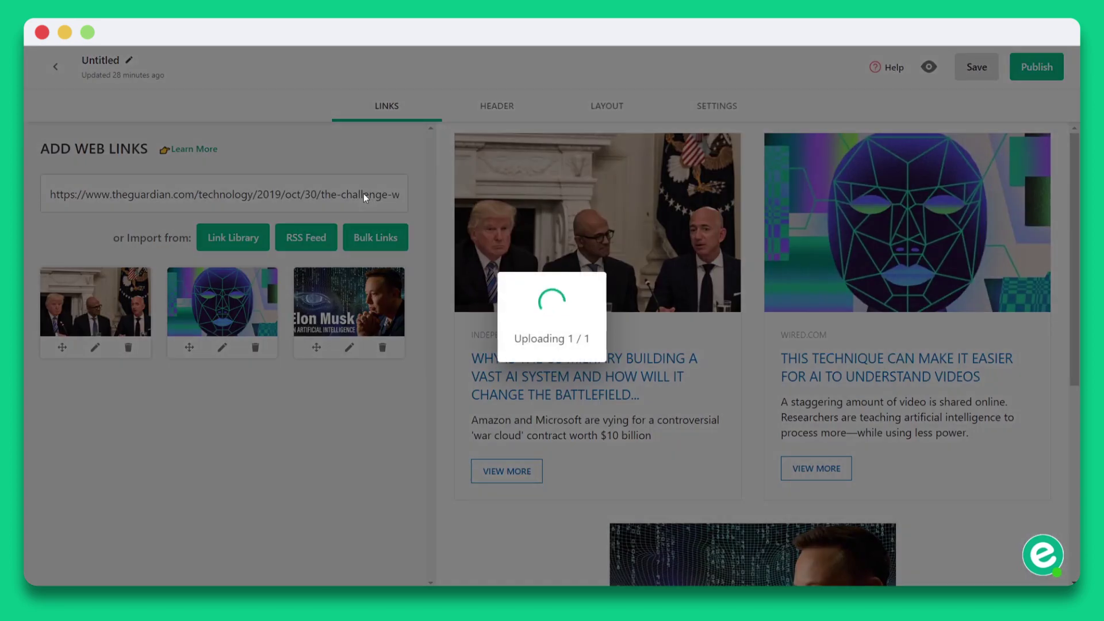
key("ctrl+v")
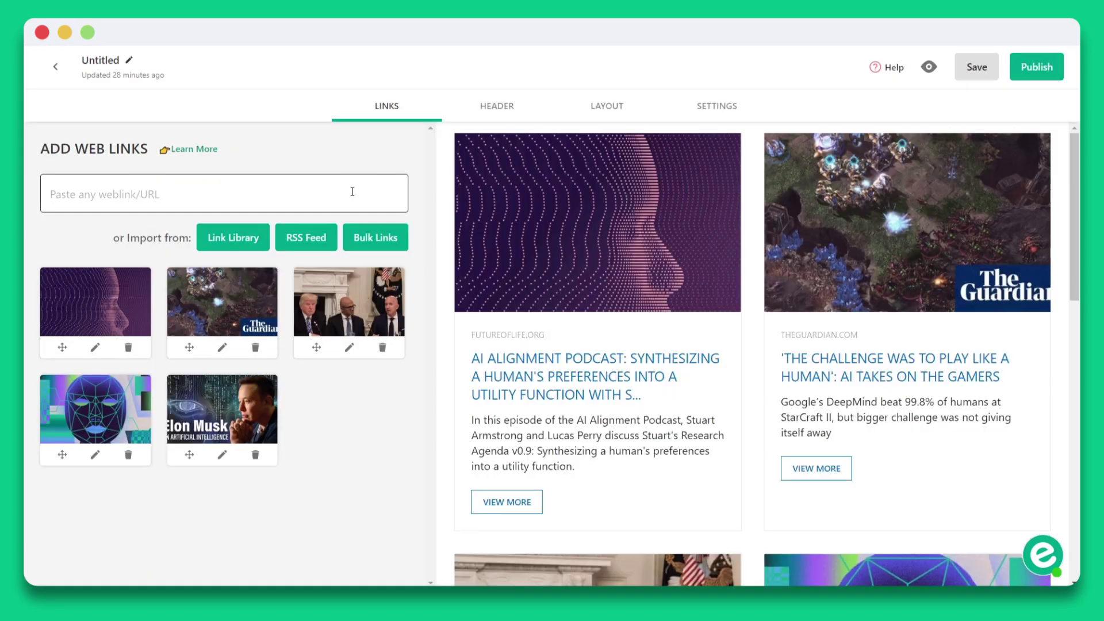
left_click(352, 192)
key("ctrl+v")
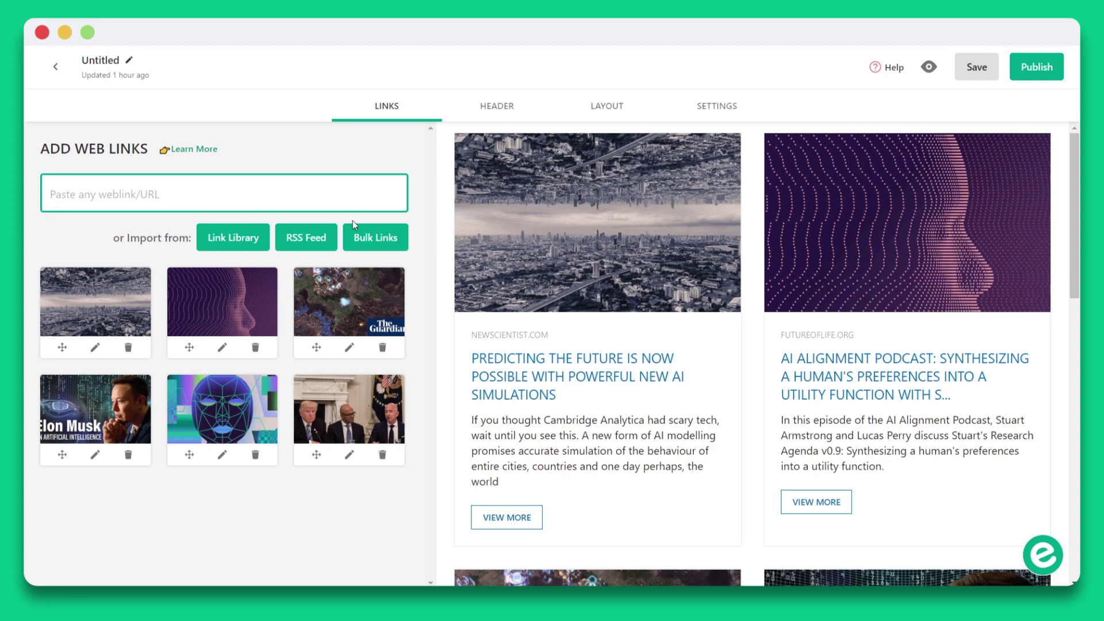
Drag the Guardian gamers story card to the first position in the post.
left_click_drag(360, 291, 118, 281)
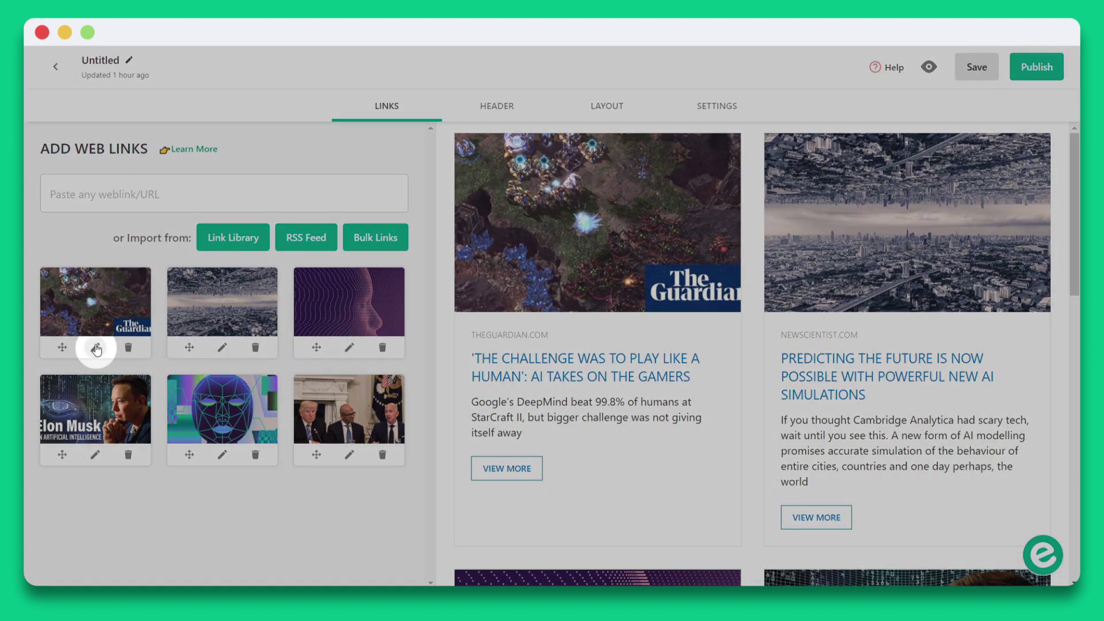
Recrop the Guardian story's image with the zoom, fit and fill tools and keep it.
left_click(96, 348)
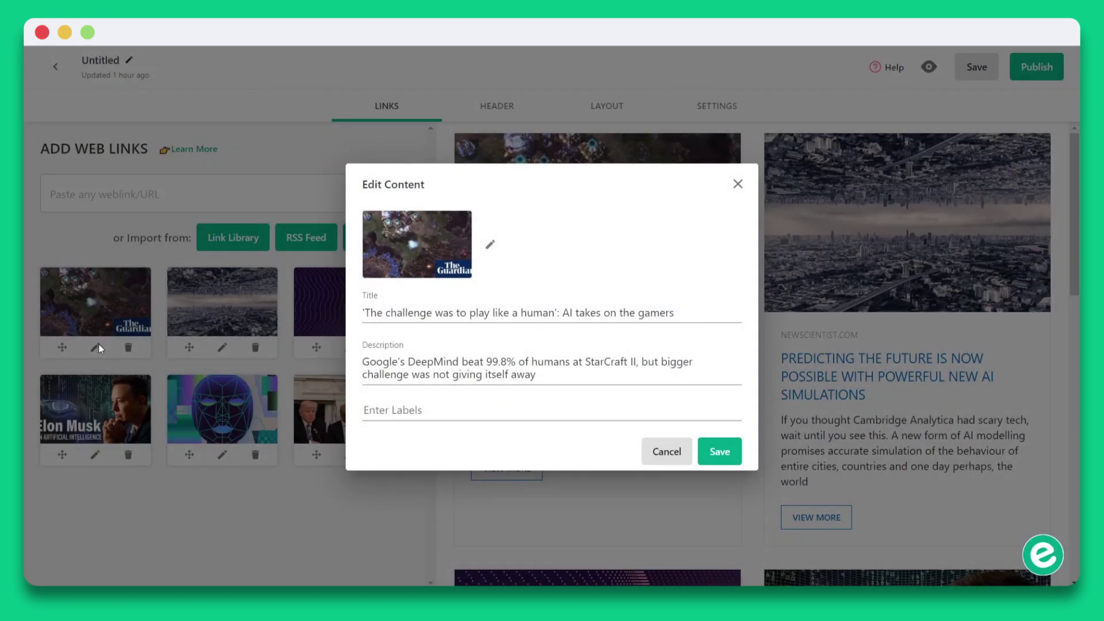
left_click(489, 246)
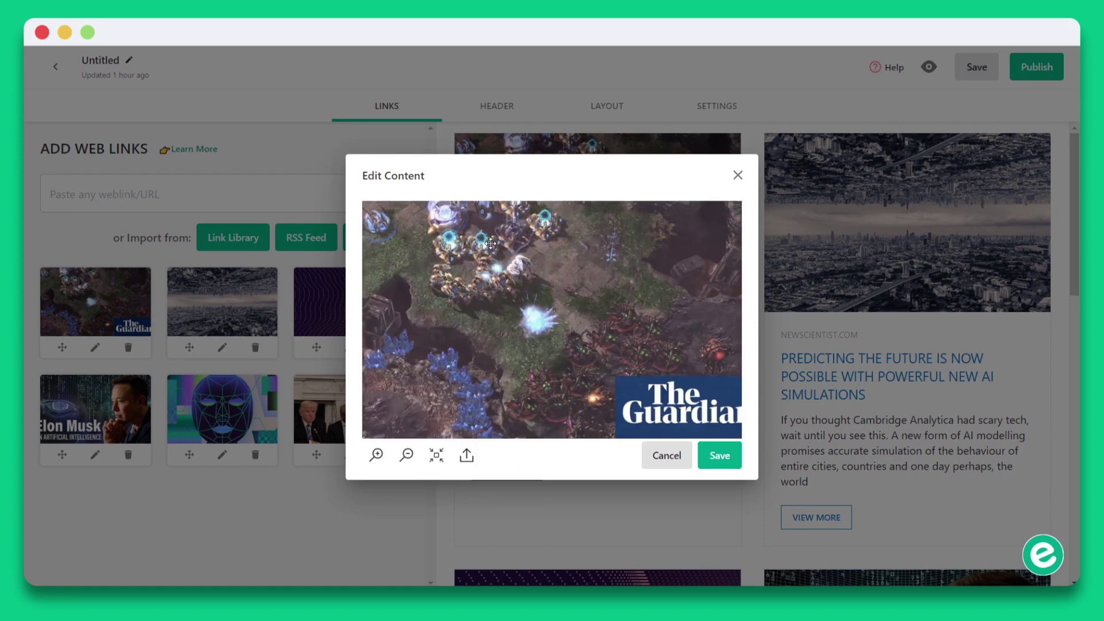
left_click(377, 455)
left_click(407, 456)
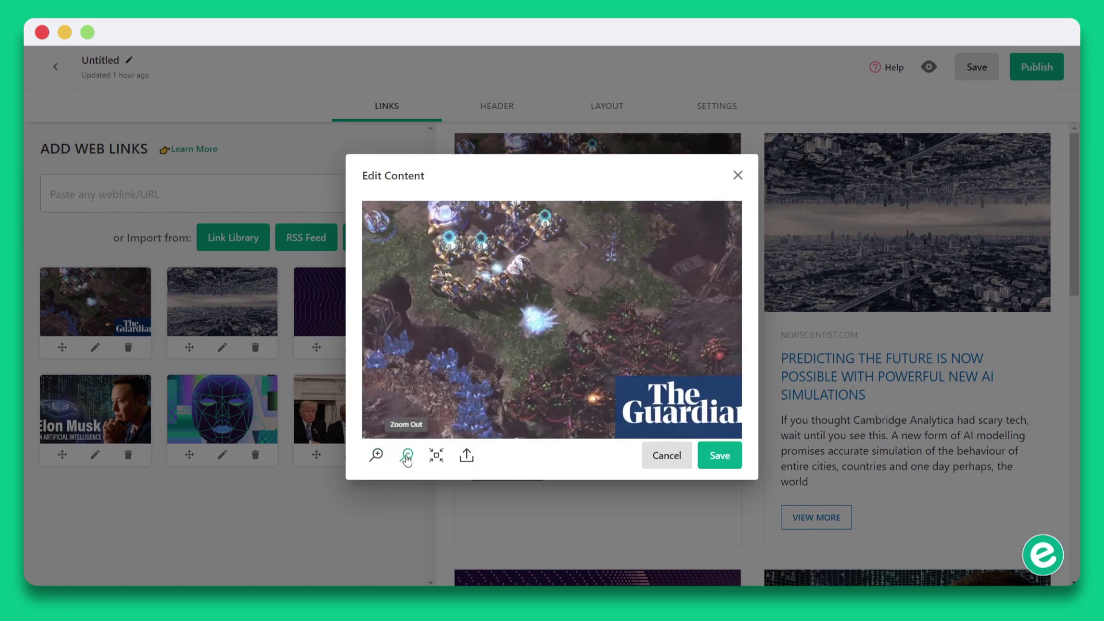
left_click(435, 458)
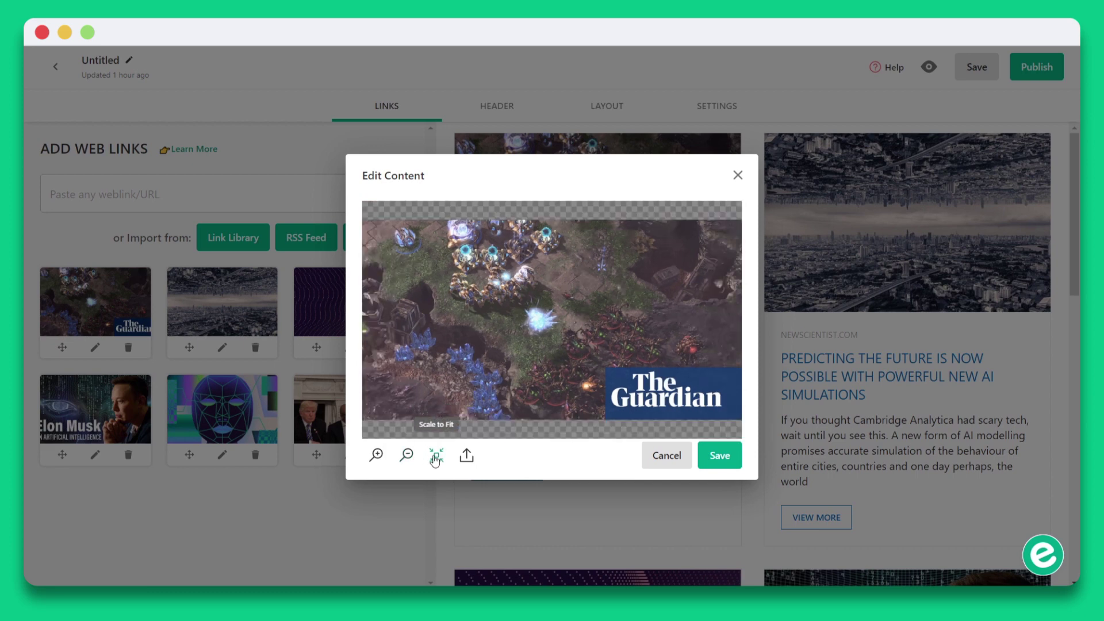
left_click(465, 457)
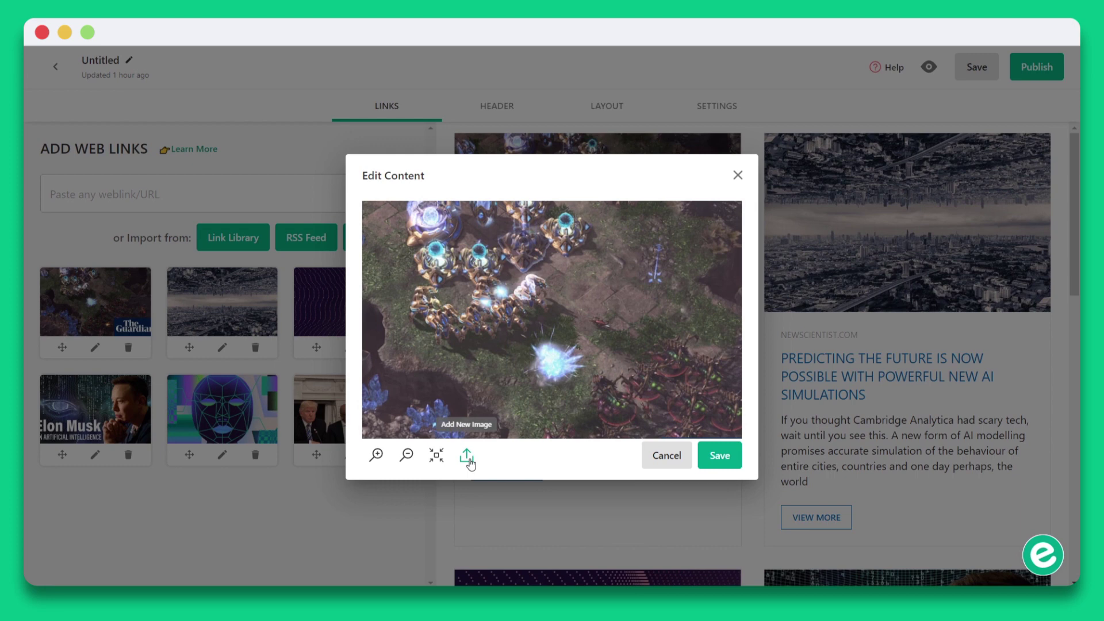
left_click(709, 460)
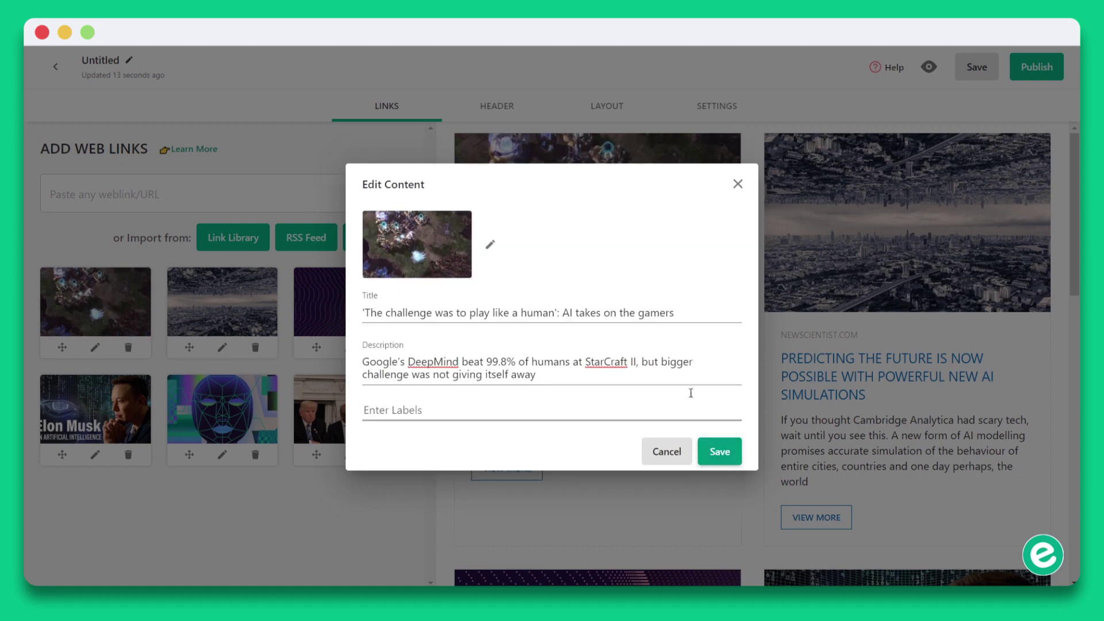
Review the story's title and description, then save the details with the 'AI' label.
left_click_drag(684, 313, 337, 326)
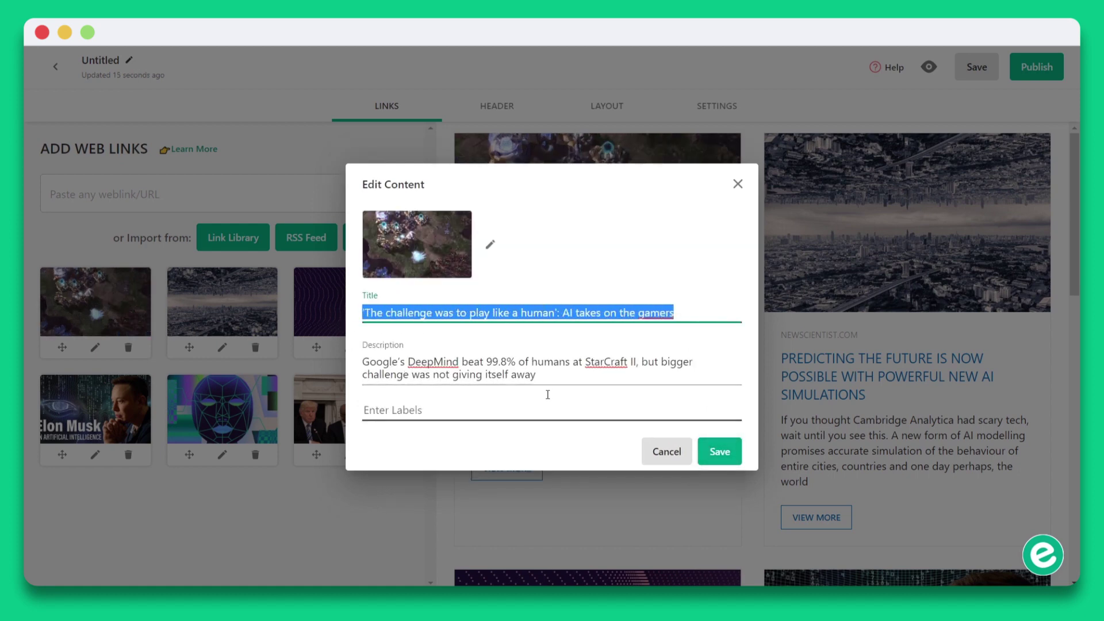
left_click_drag(547, 376, 328, 361)
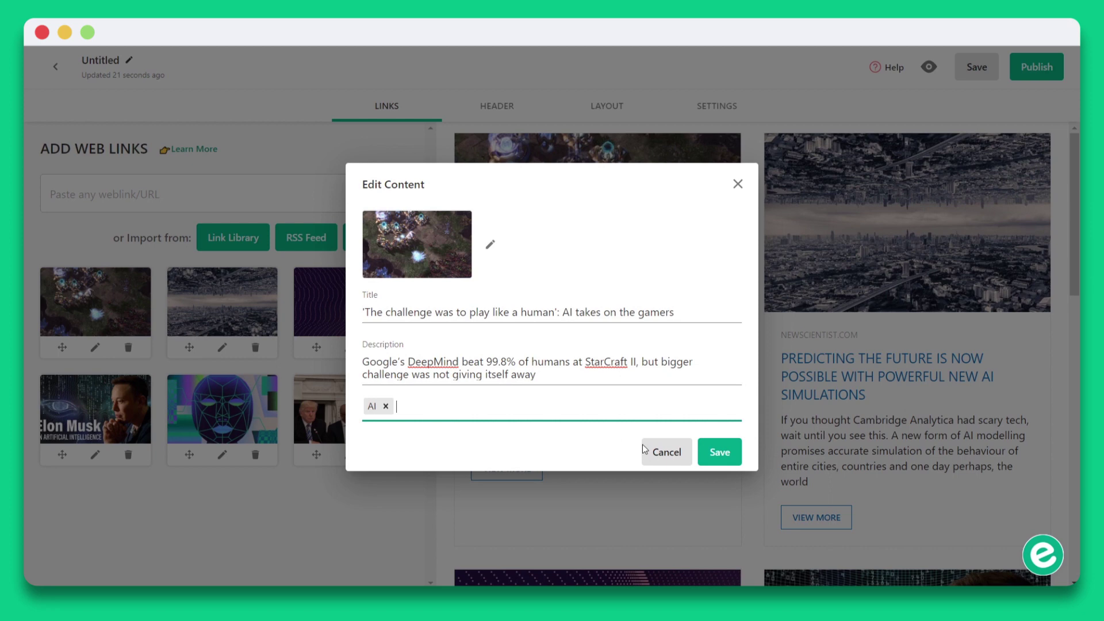
left_click(704, 463)
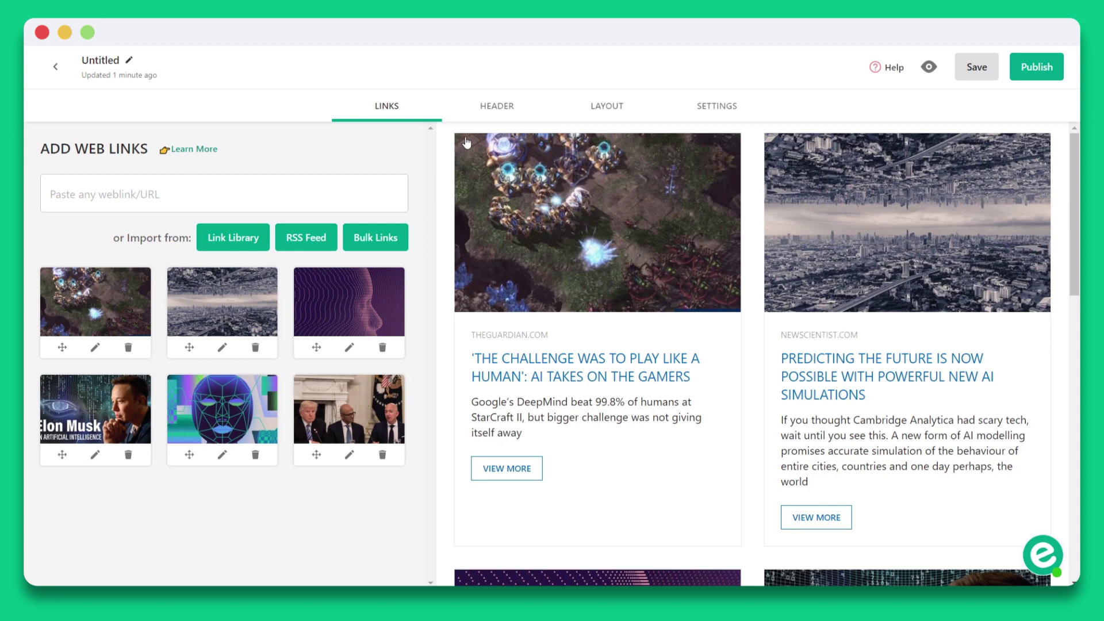
Paste the headline and intro into the header and add the AI banner image.
left_click(487, 110)
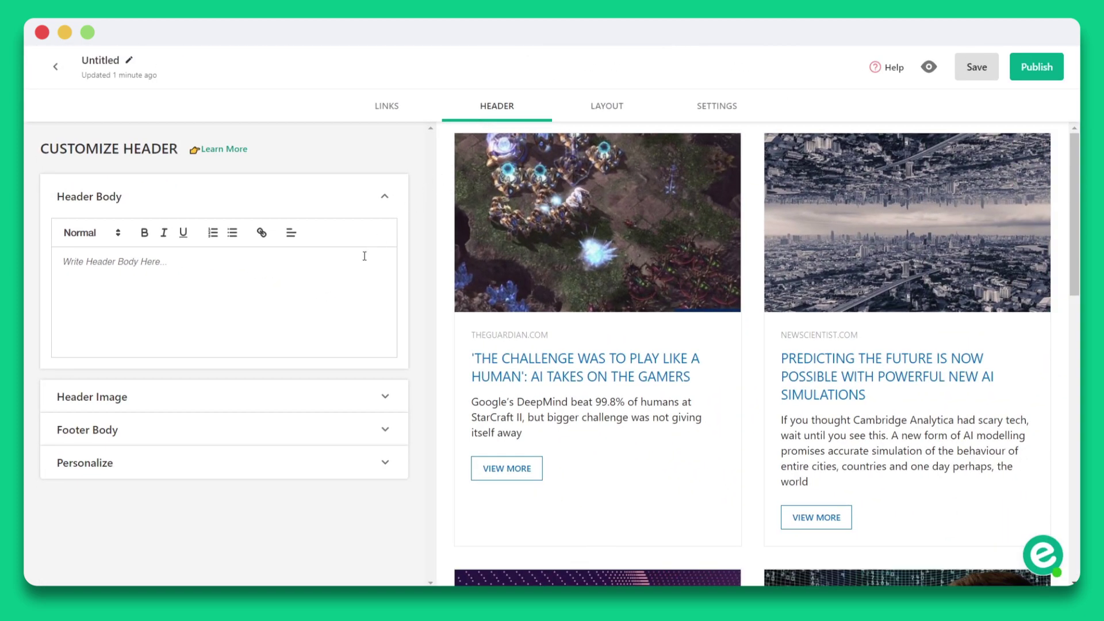
type("Can AI help us build Human-Like Machines or is it just a buzzword in the Tech World? Find out all the latest News updates about how Artificial Intelligence is going to change our Lives!")
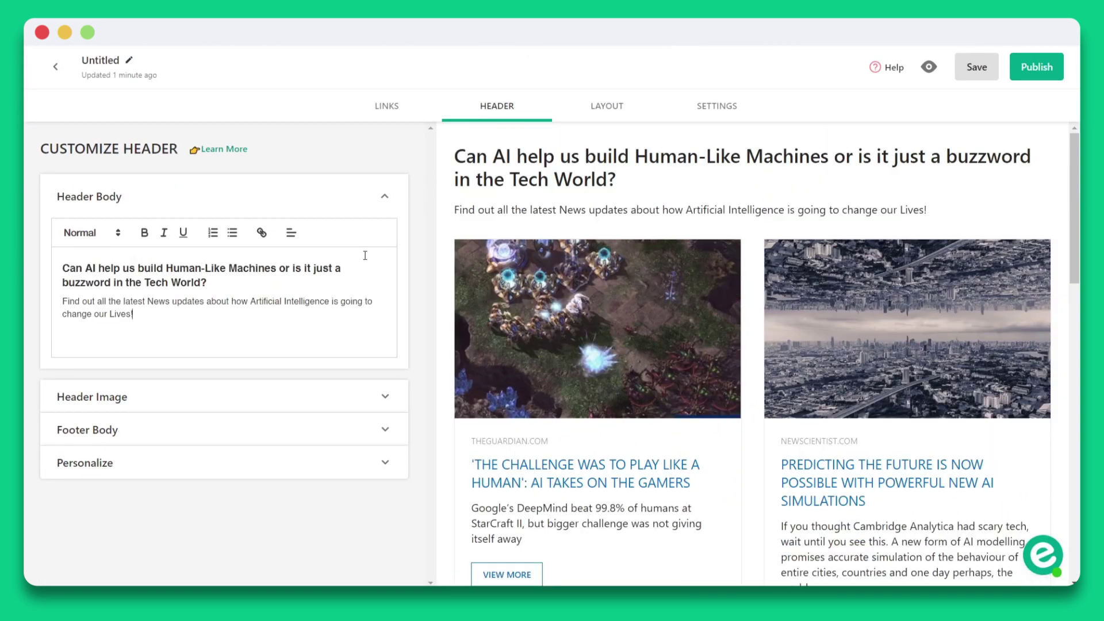
left_click(366, 405)
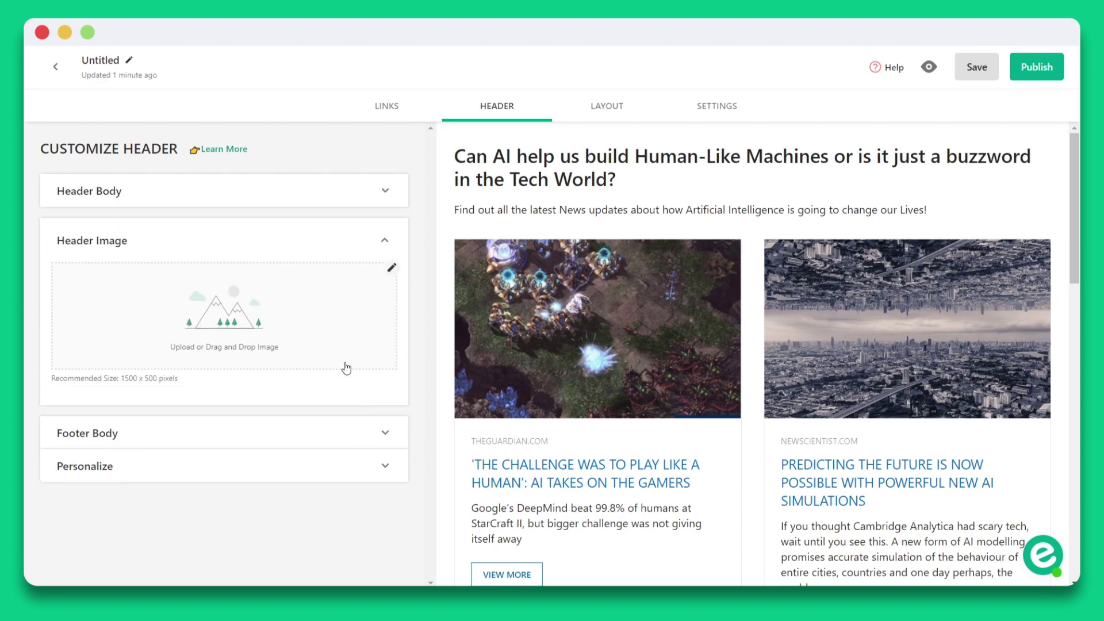
left_click(346, 368)
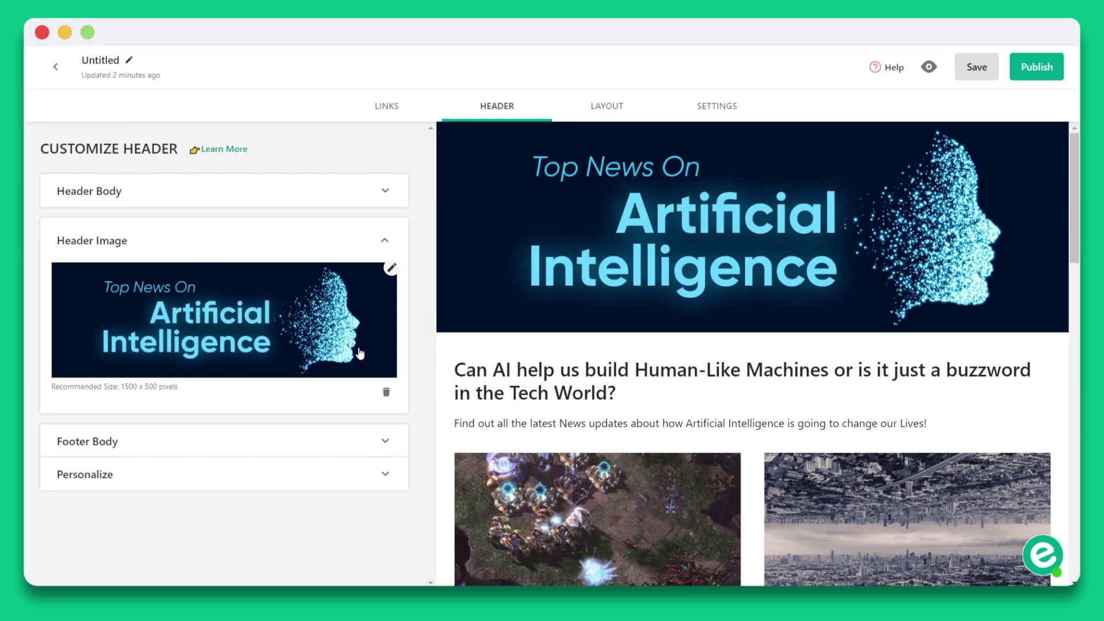
Paste new credit lines into the footer text.
left_click(353, 441)
left_click(349, 351)
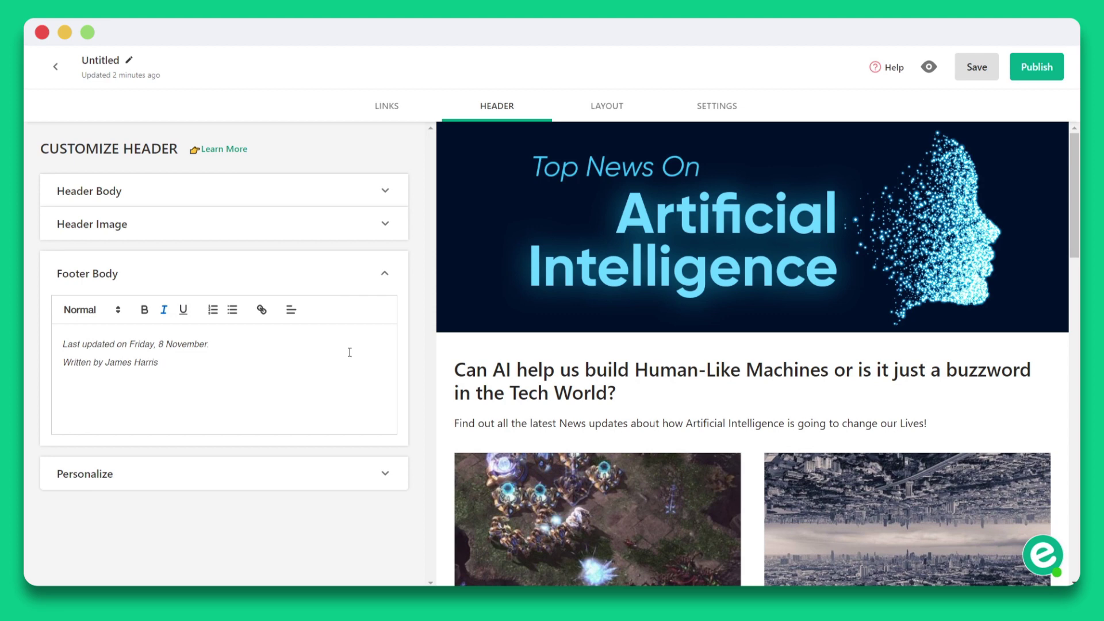
Turn the author profile card on, check its settings, then remove it again.
left_click(371, 472)
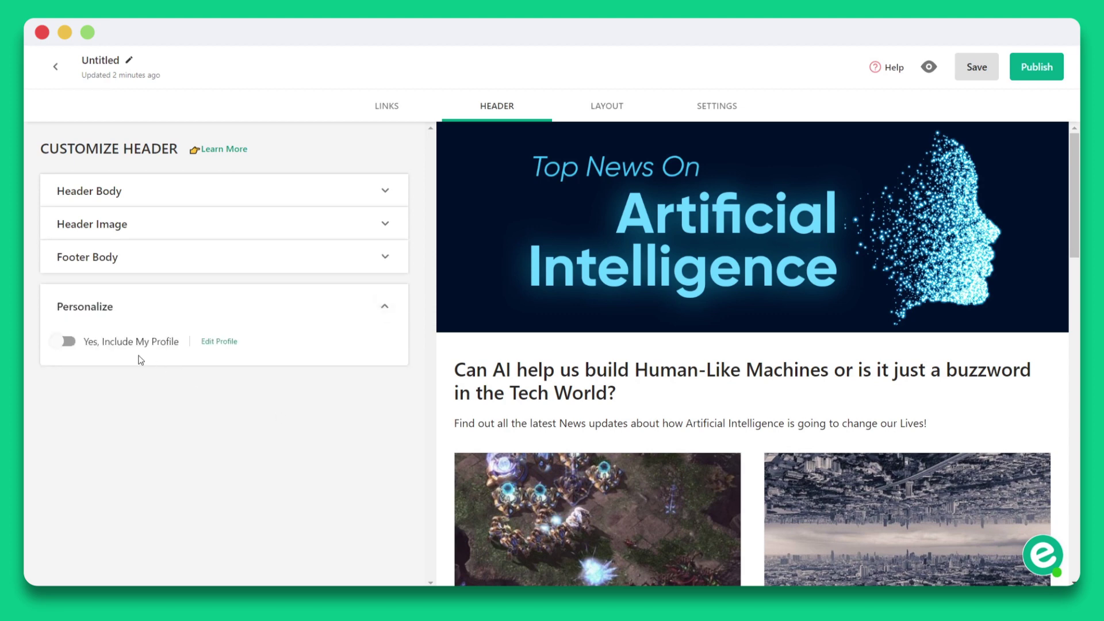
left_click(64, 341)
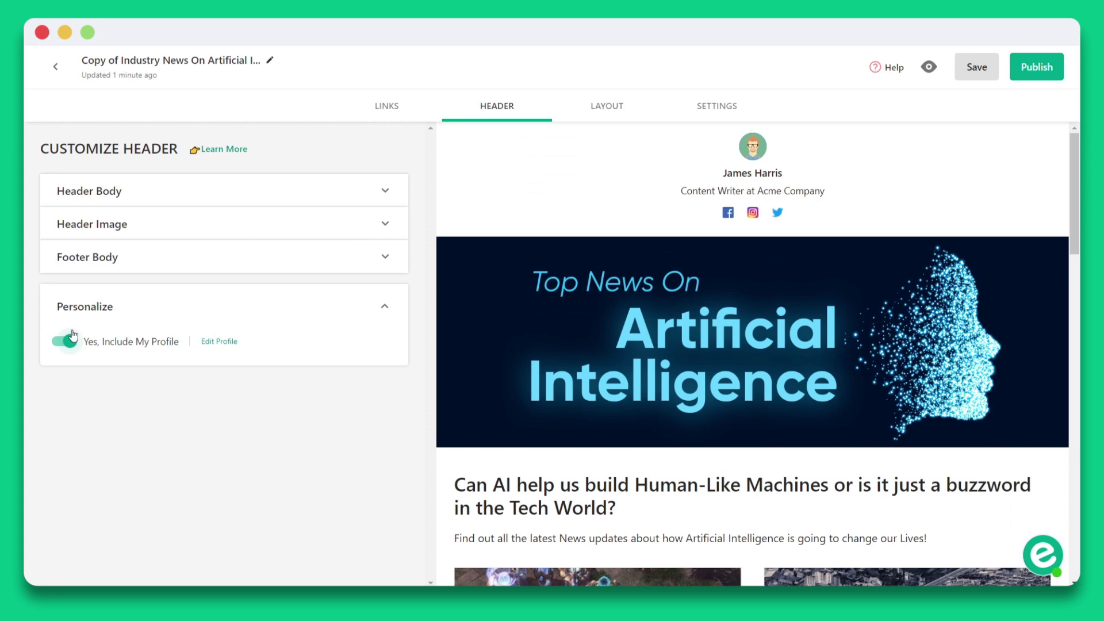
left_click(219, 341)
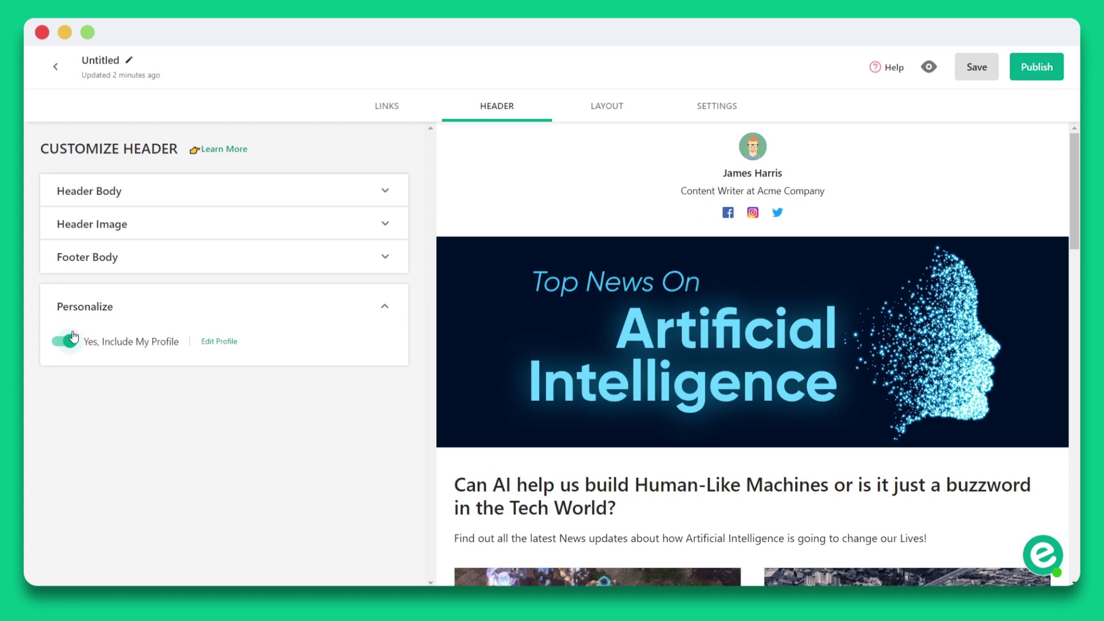
left_click(71, 340)
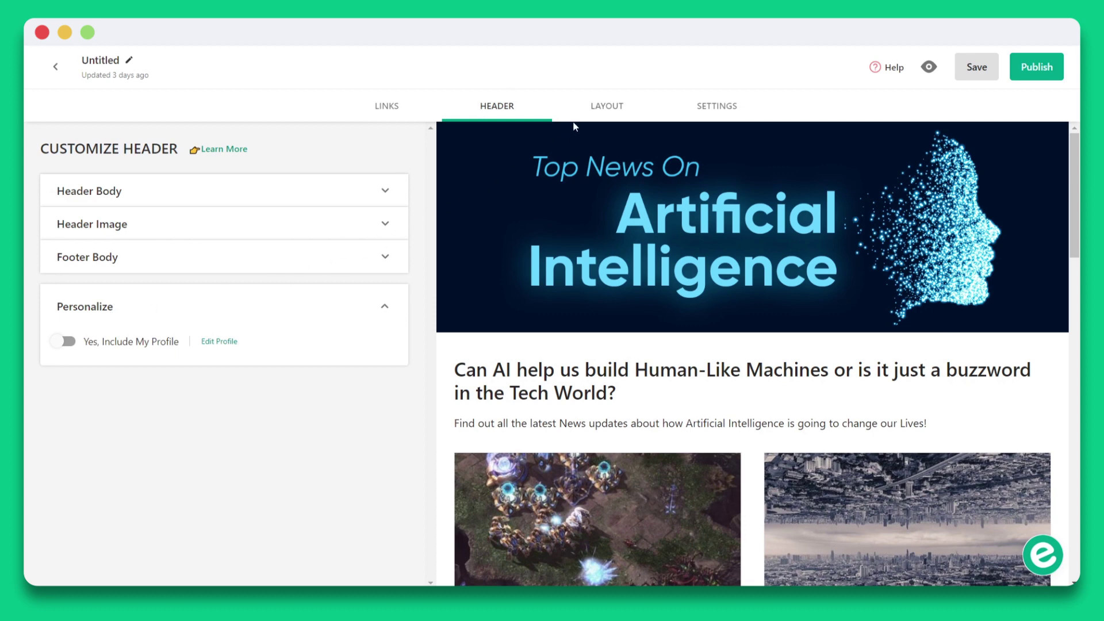
left_click(590, 113)
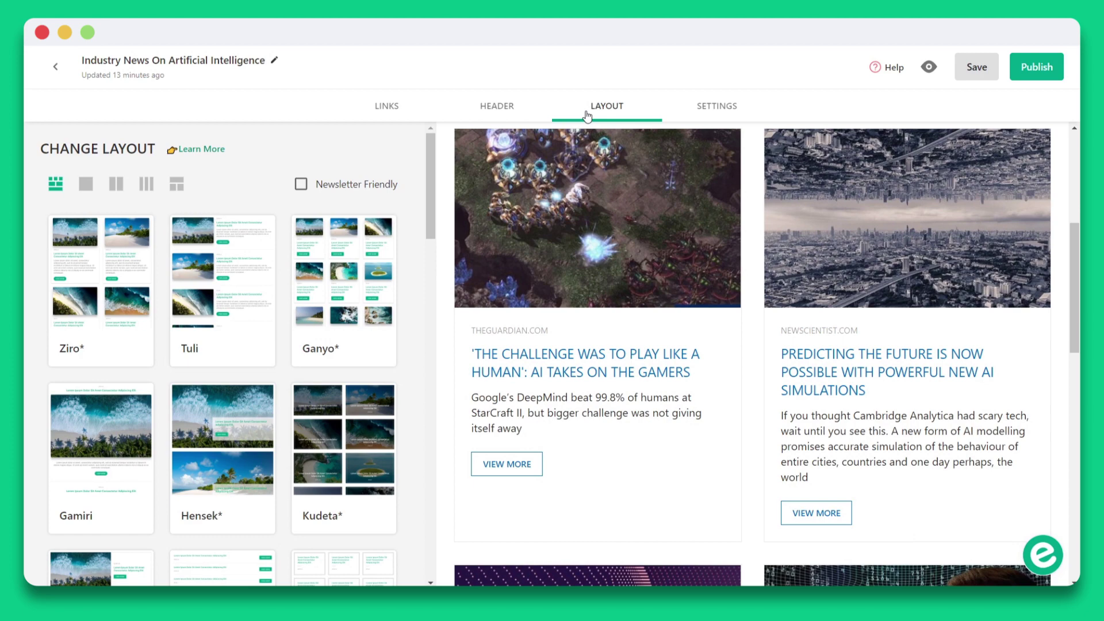
Try the Tuli, Ziro and Ganyo layouts, then filter newsletter-friendly and apply one-column Demow.
left_click(234, 224)
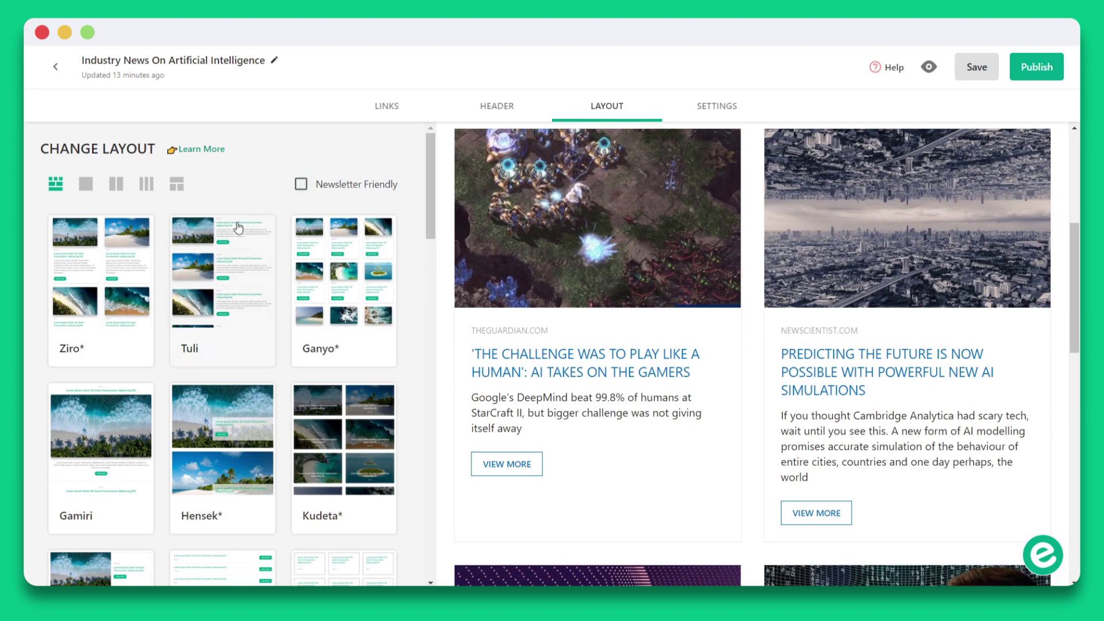
left_click(144, 257)
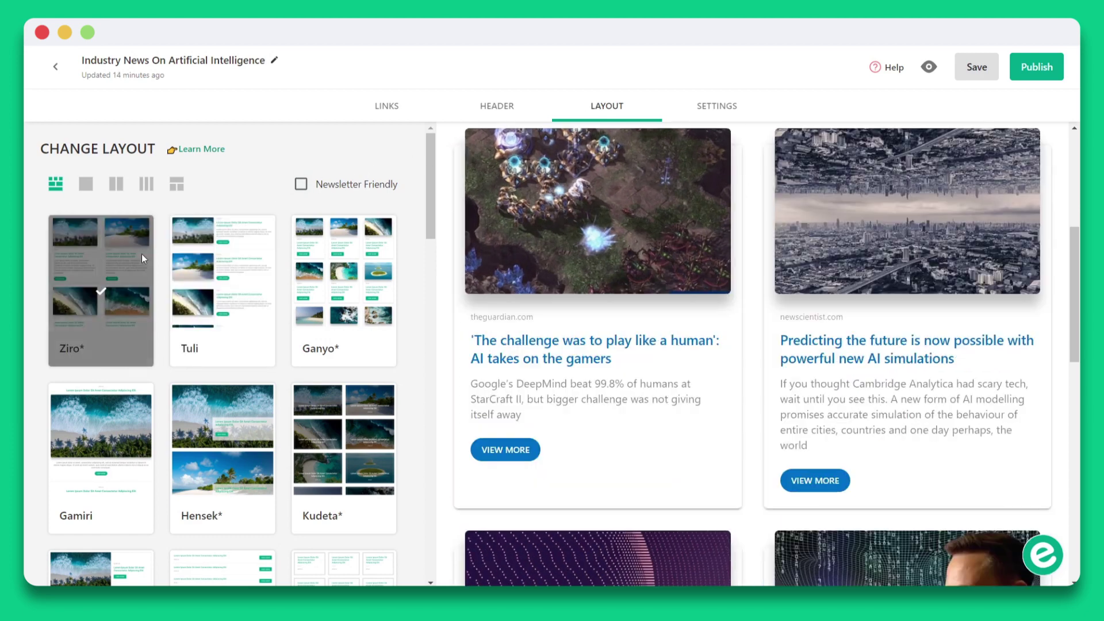
left_click(305, 264)
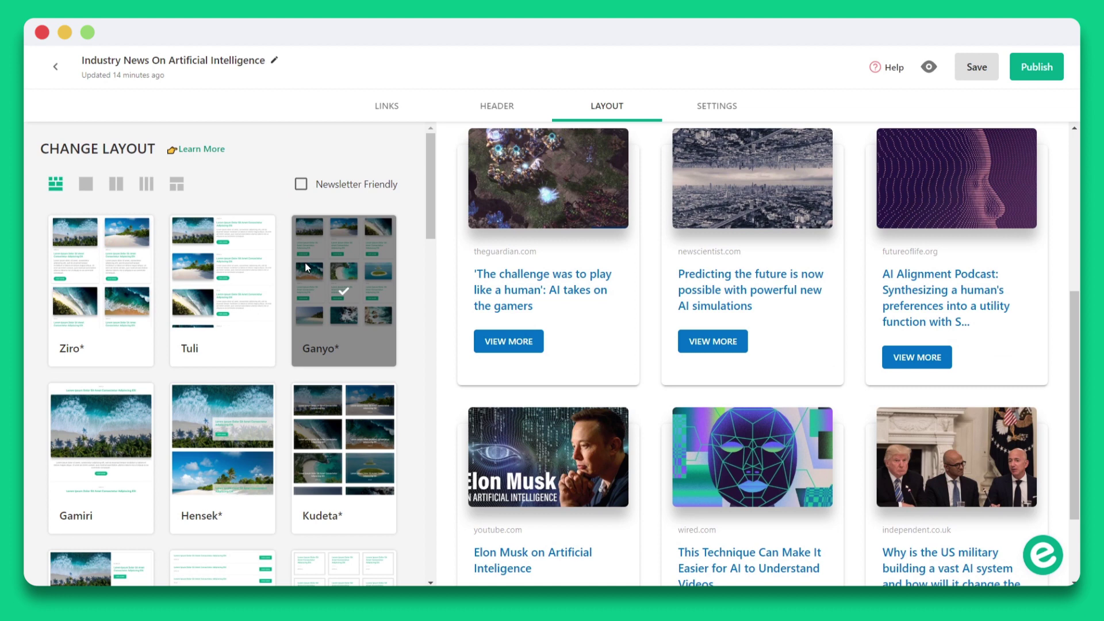
left_click(300, 185)
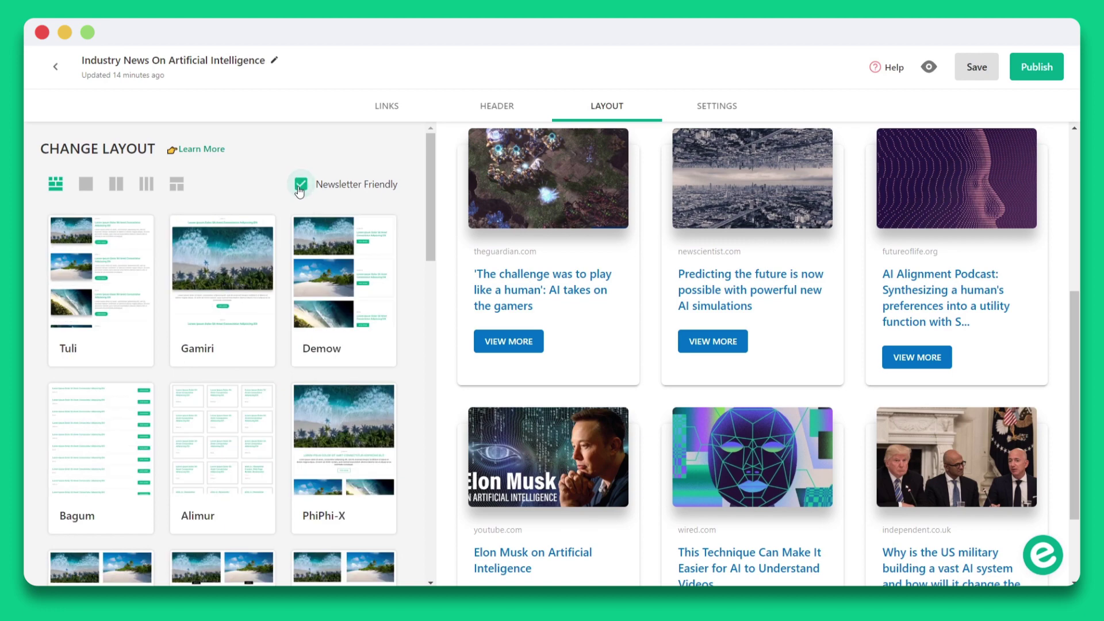
left_click(320, 237)
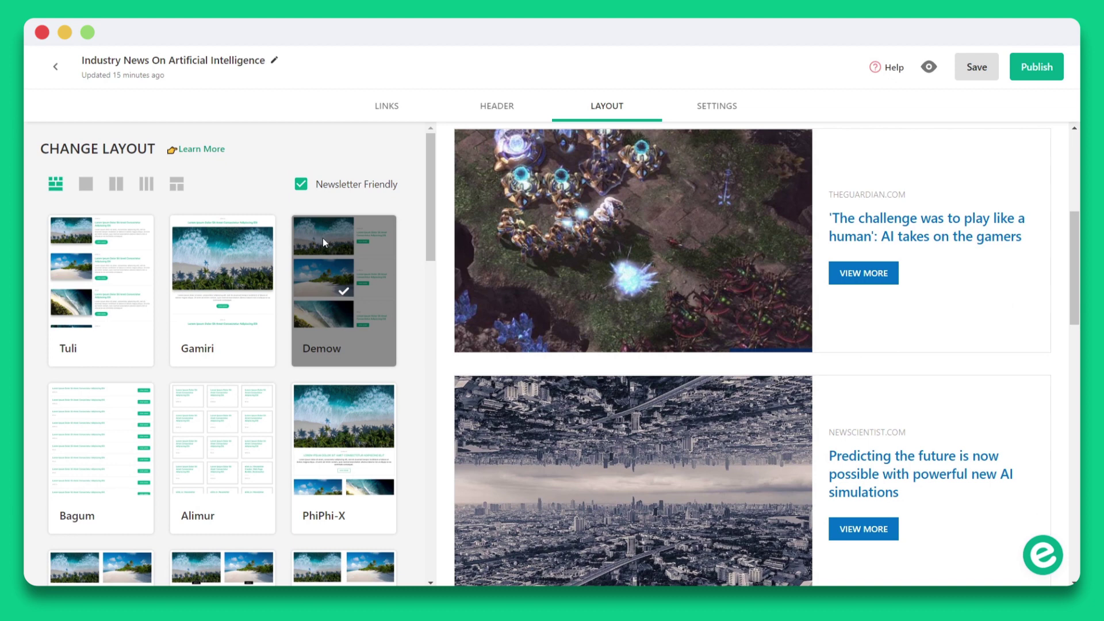
middle_click(405, 238)
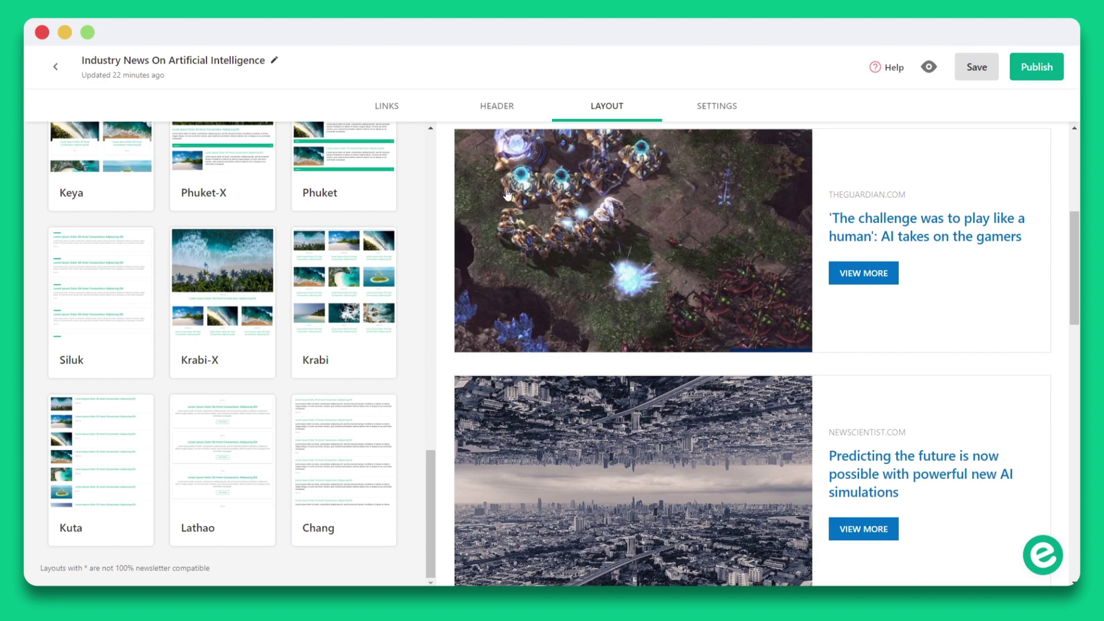
Apply custom theme and text colours with a dark navy page background.
left_click(726, 109)
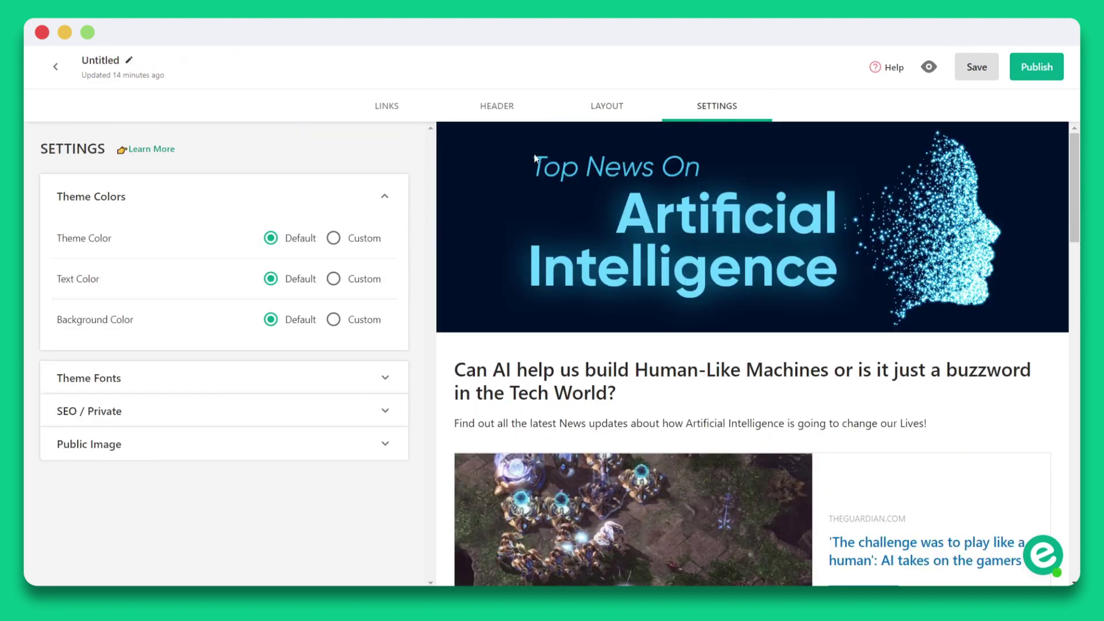
left_click(361, 238)
left_click(369, 279)
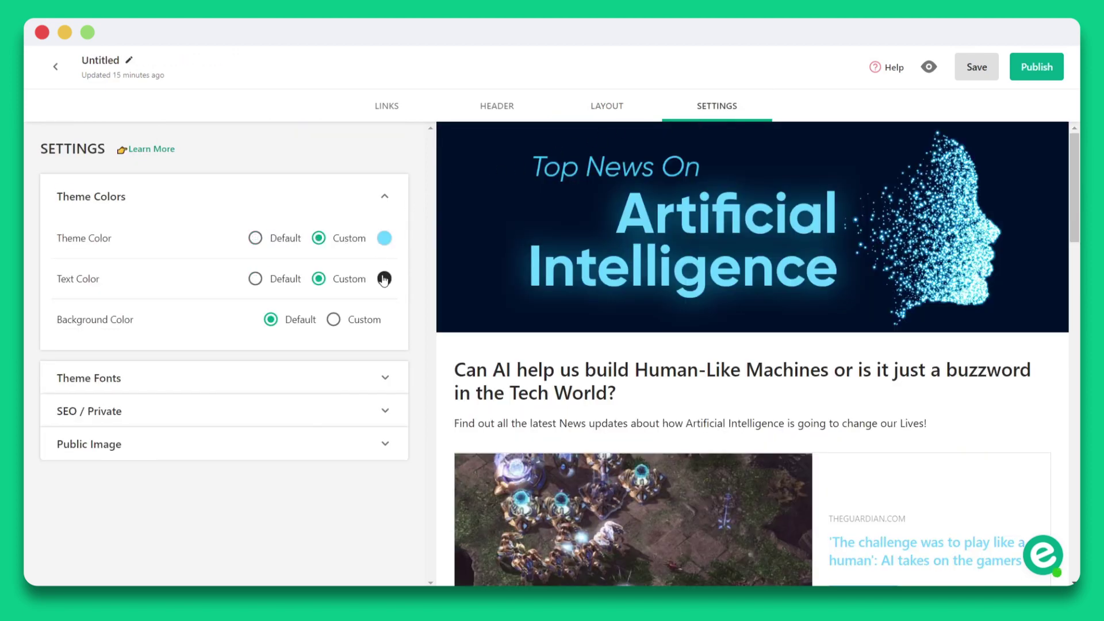
left_click(357, 321)
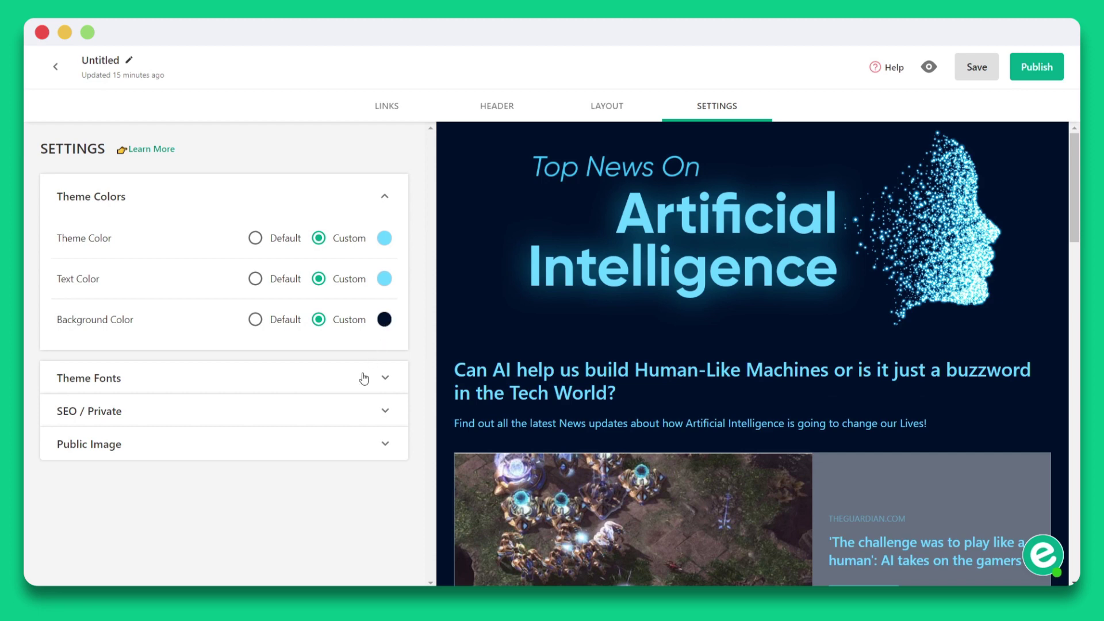
Set Open Sans headings, Raleway body text and 'Read Now' as the button label.
left_click(363, 378)
left_click(363, 286)
left_click(364, 225)
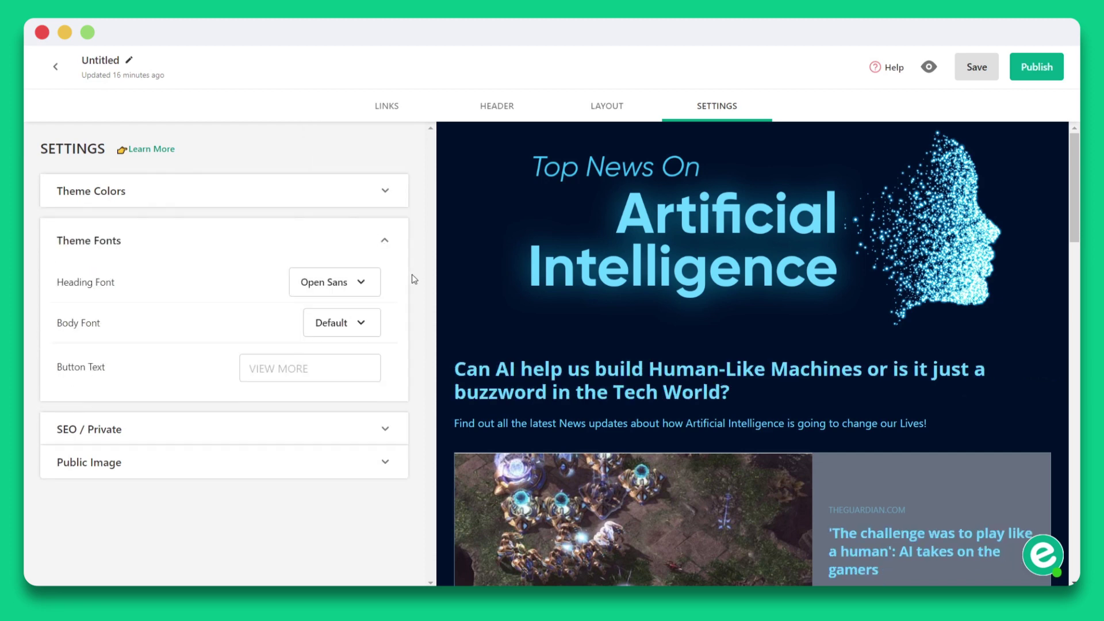
left_click(362, 322)
left_click(363, 313)
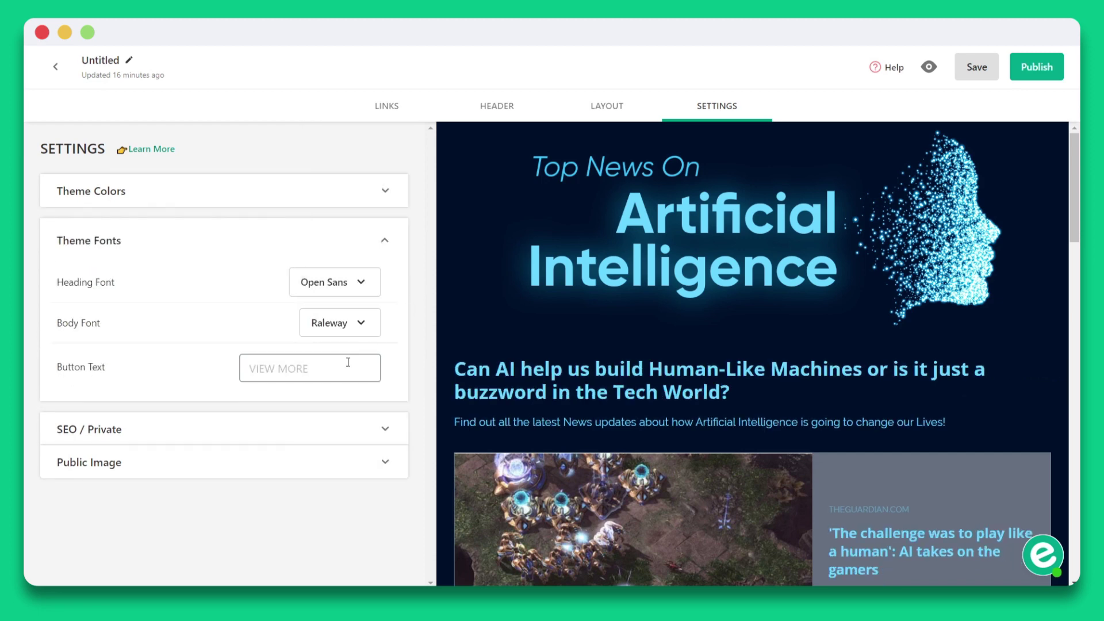
left_click(374, 371)
type("Read Now")
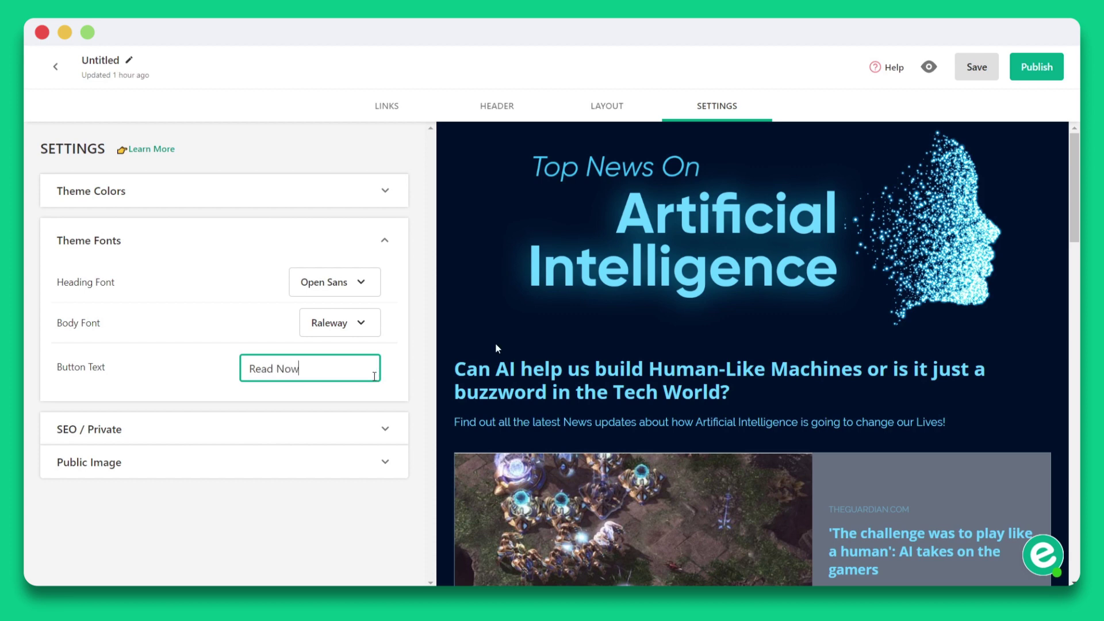
Fill in custom SEO title, description, keywords and page URL, and make the page Private.
left_click(370, 430)
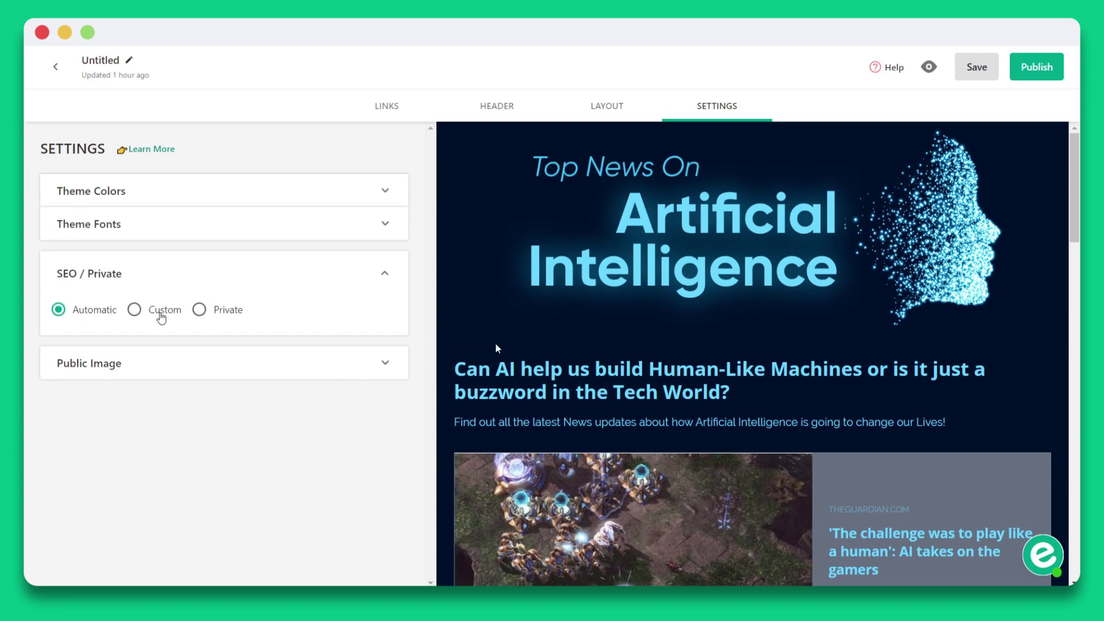
left_click(162, 316)
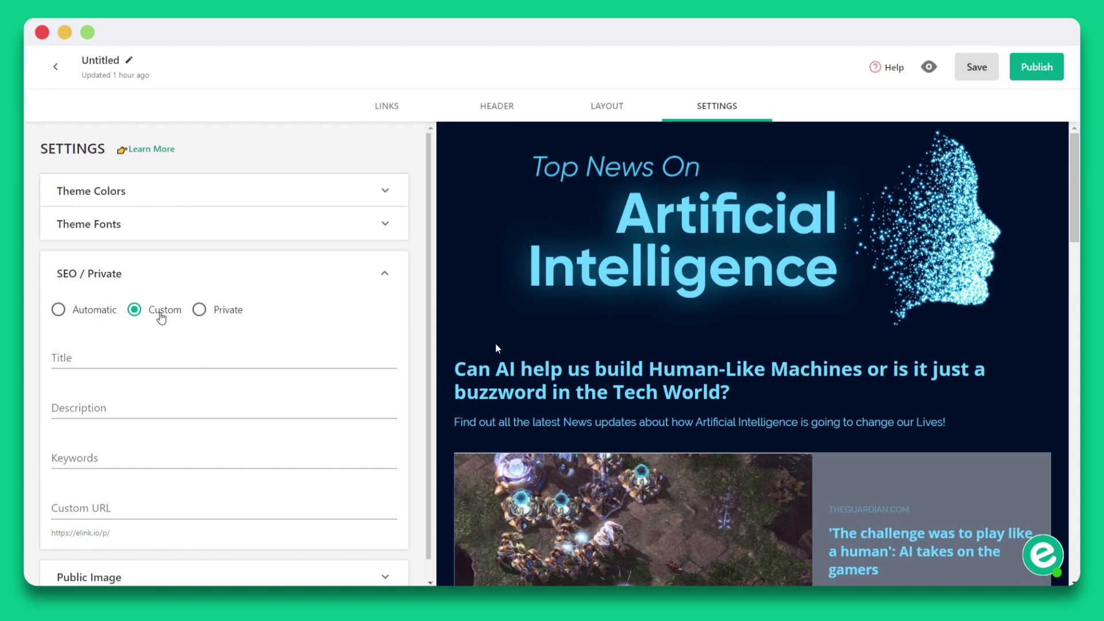
left_click(163, 345)
type("Artificial Intelligence : Get the latest Updates on AI")
left_click(320, 403)
type("Get informed on all the tech news related to artificial intelligence and stay upto date!")
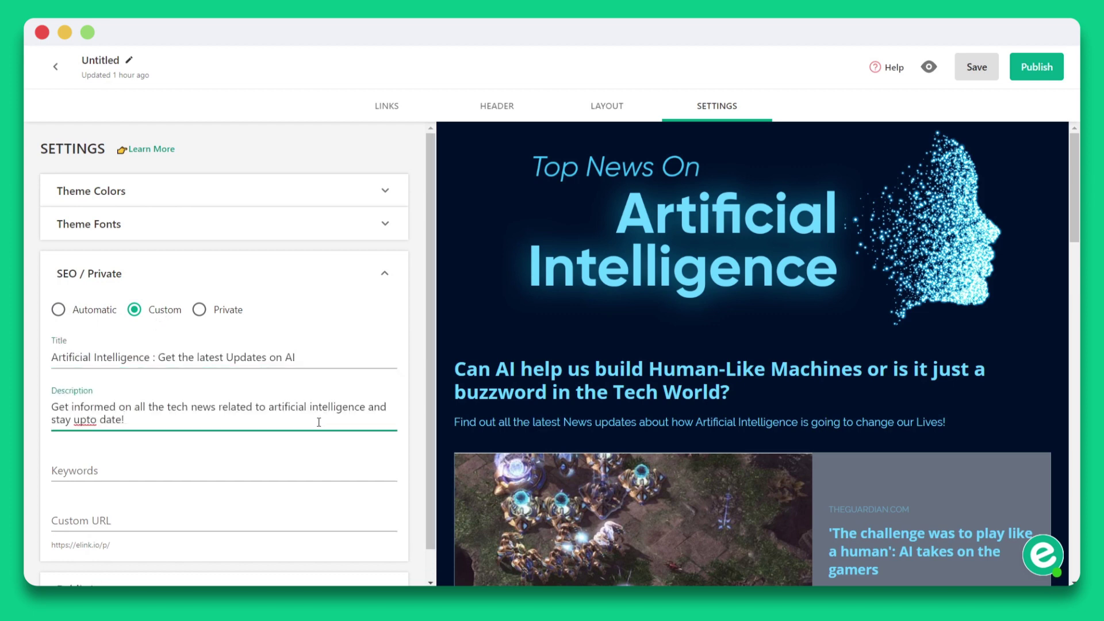
left_click(320, 453)
type("Artificial Intelligence news")
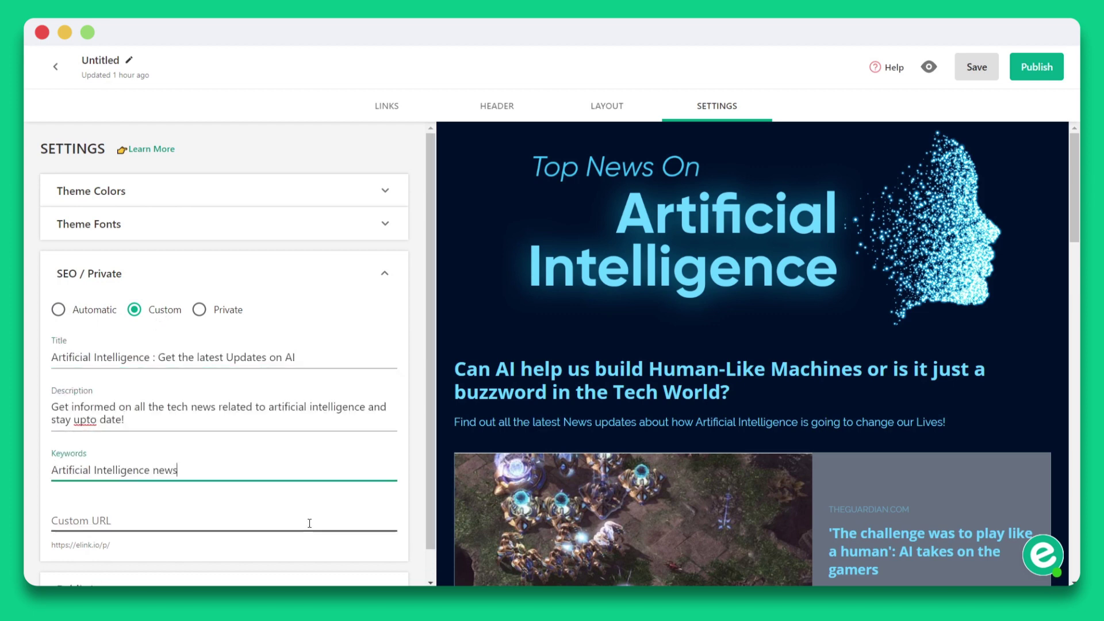
left_click(309, 523)
type("Artificial Intelligence news")
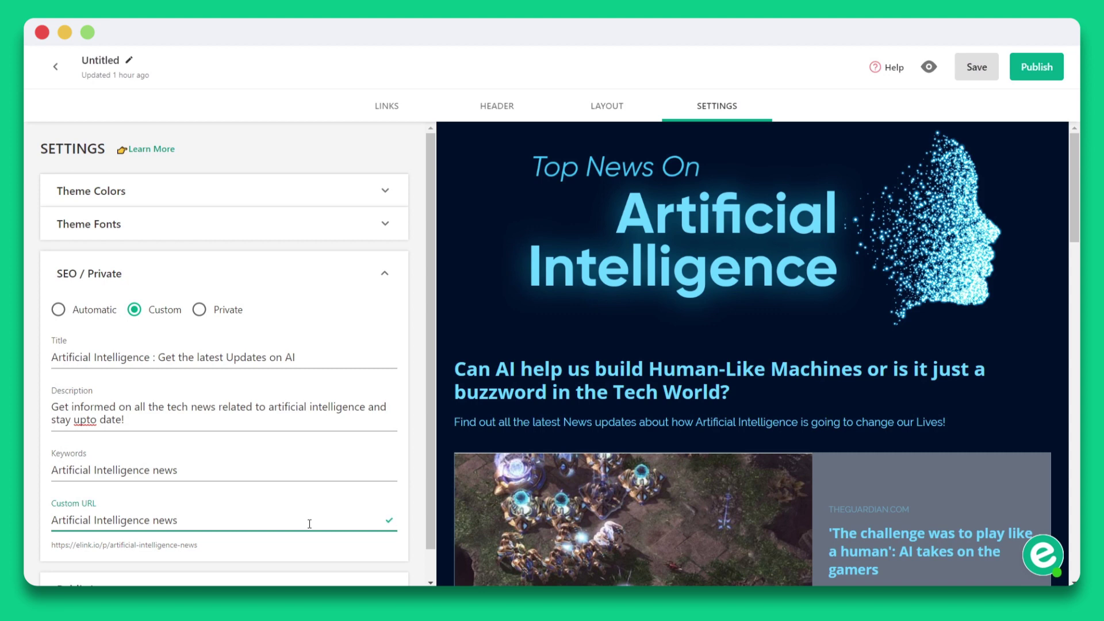
left_click(226, 311)
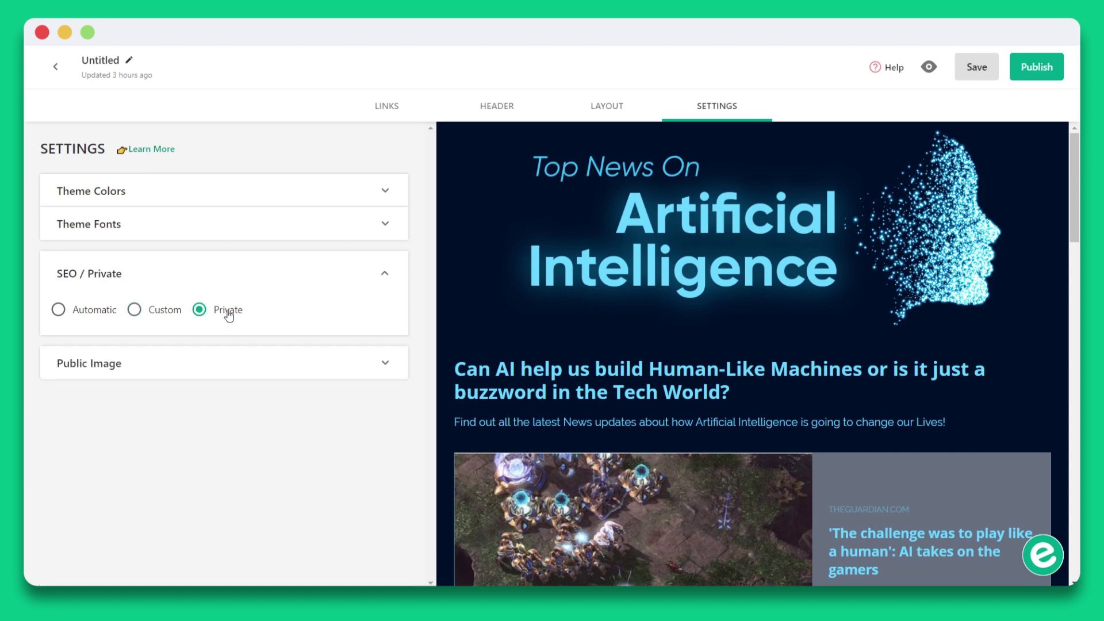
left_click(383, 362)
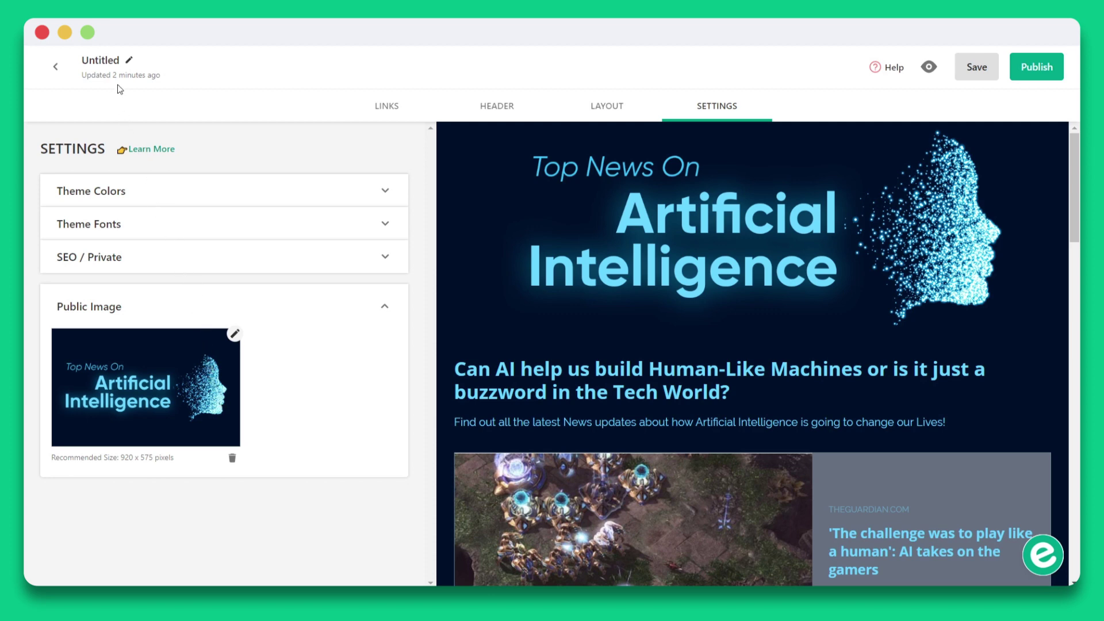
Rename the untitled collection to 'Industry News On Artificial Intelligence'.
left_click(121, 63)
key("ctrl+a")
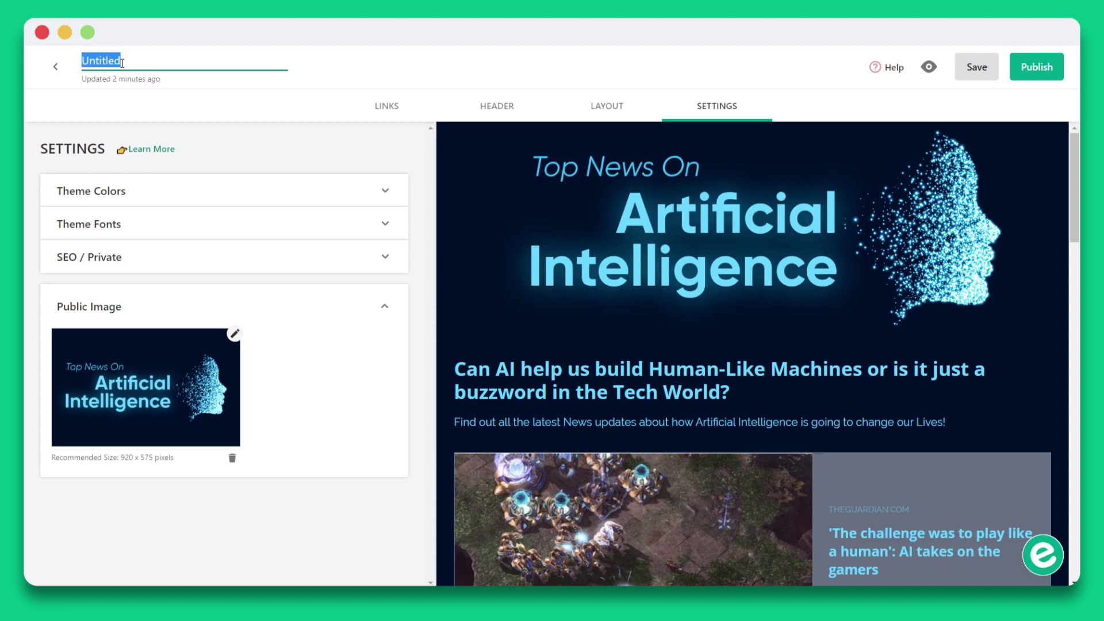
type("Industry News On Artificial Intelligence")
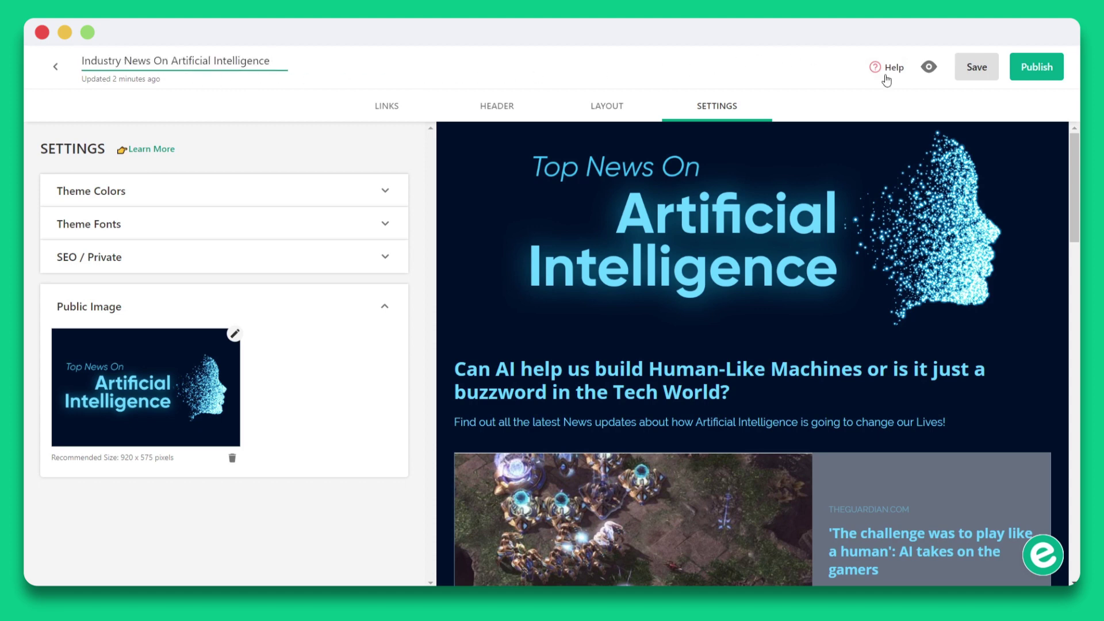
Preview the finished page, return to the editor and save the post.
left_click(928, 67)
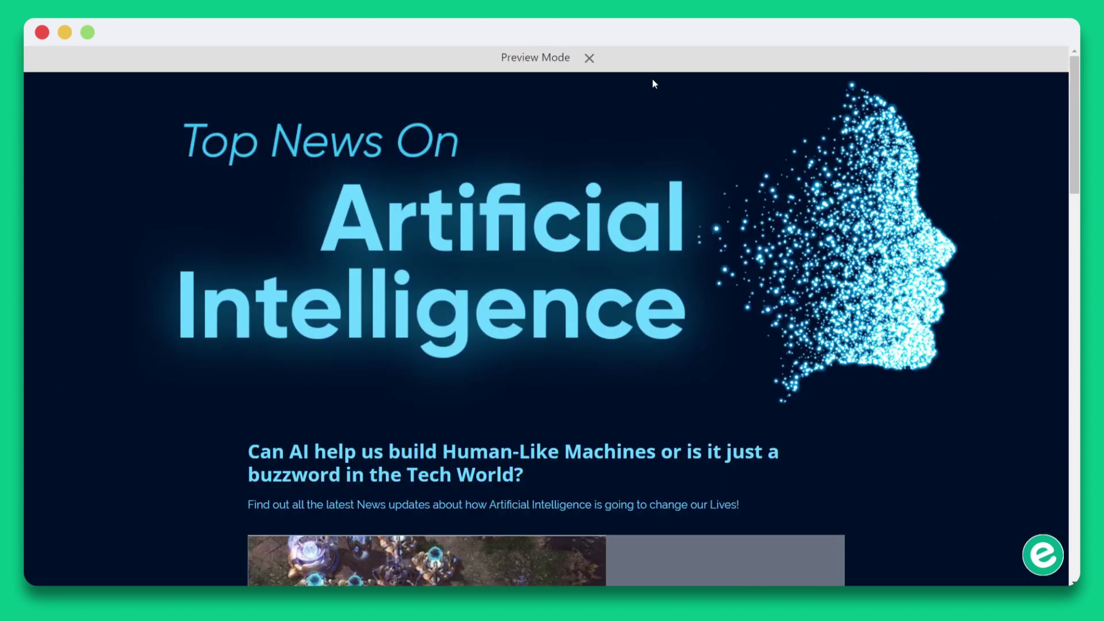
left_click(589, 58)
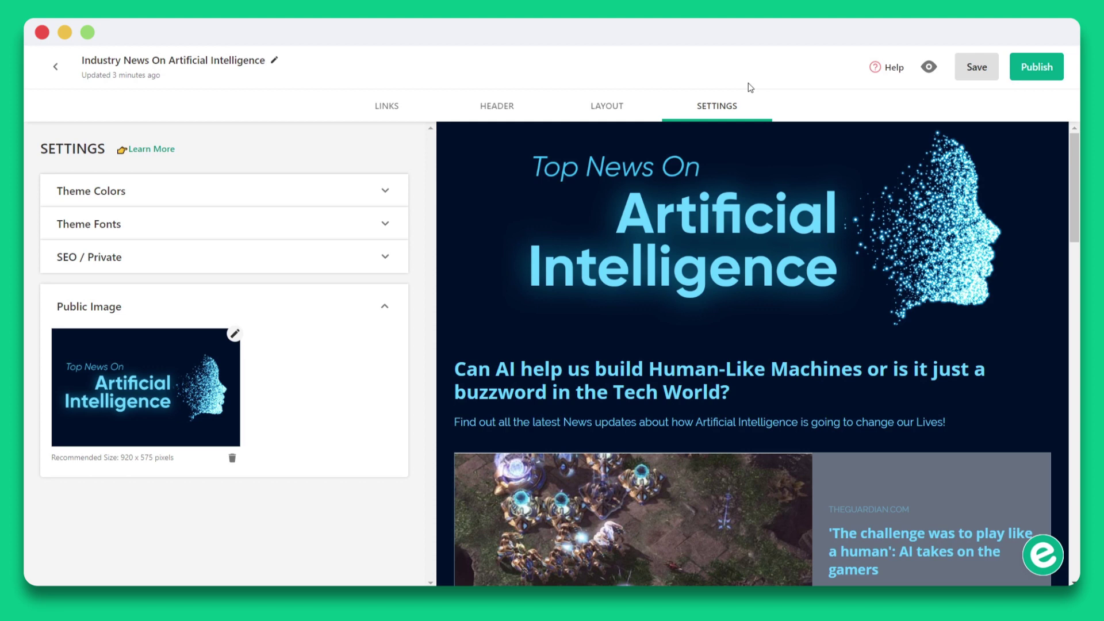
left_click(977, 72)
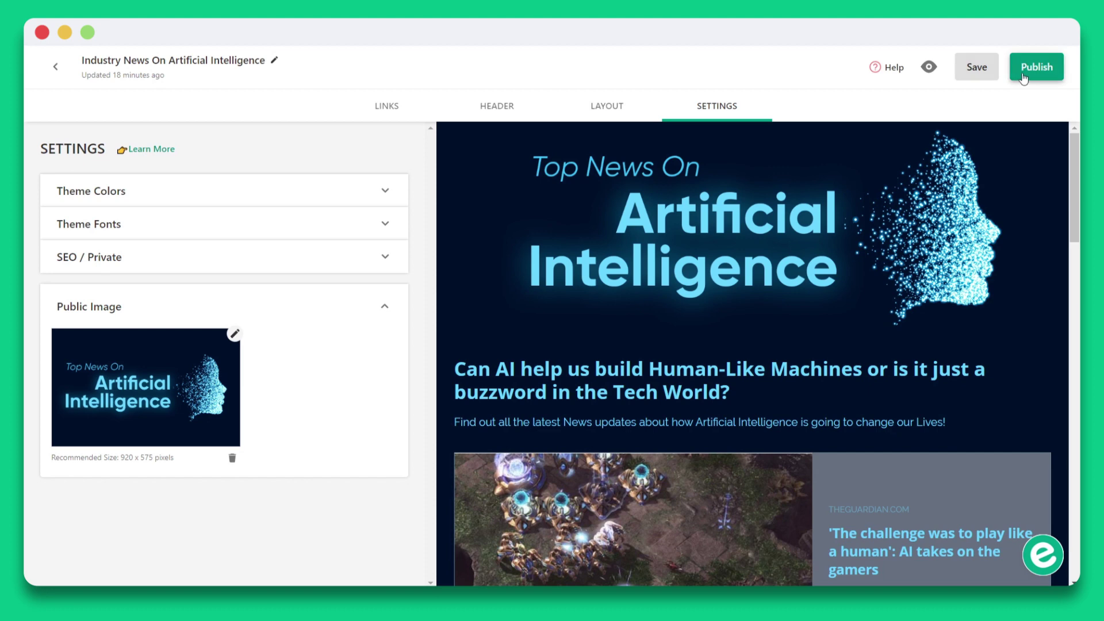
Publish the AI news post and choose Send Newsletter to export it by email.
left_click(1023, 77)
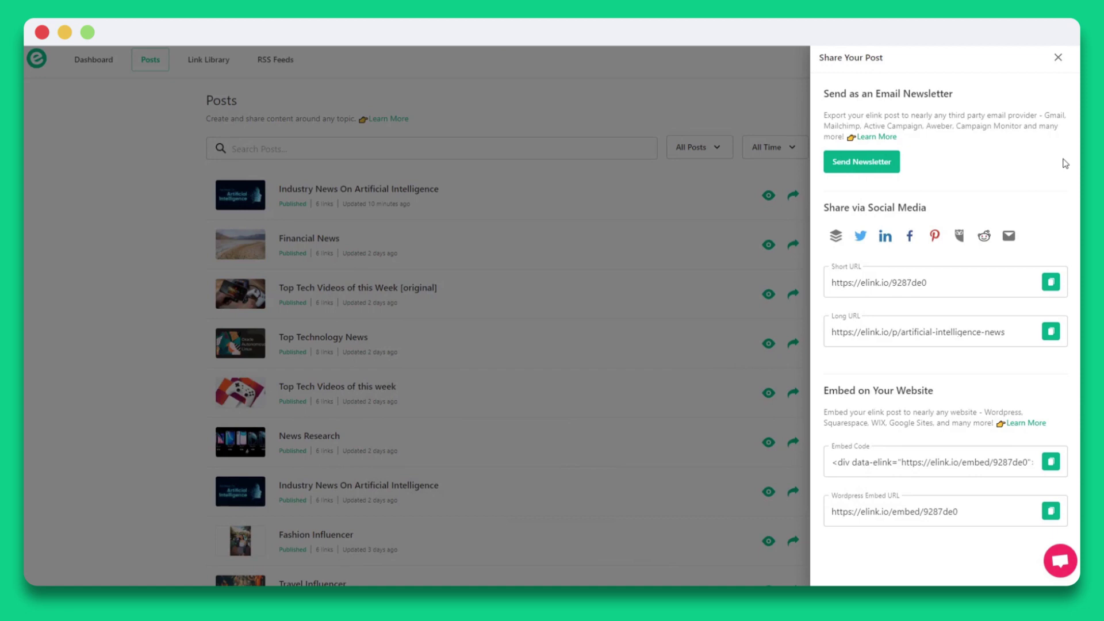
left_click(889, 164)
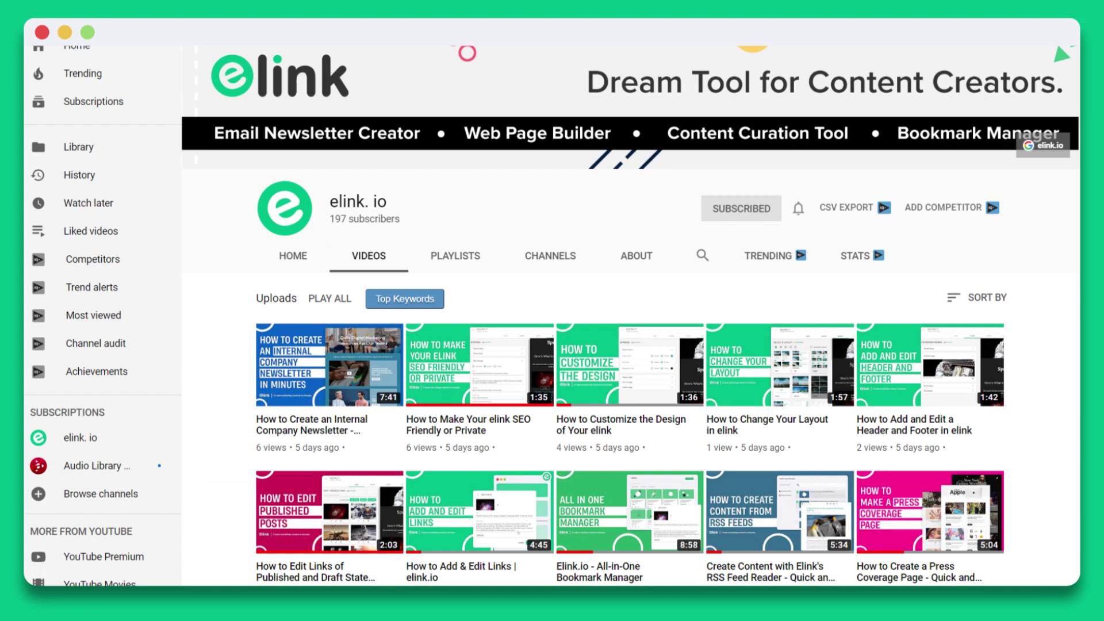
scroll(552, 316, "down", 3)
scroll(552, 316, "down", 3)
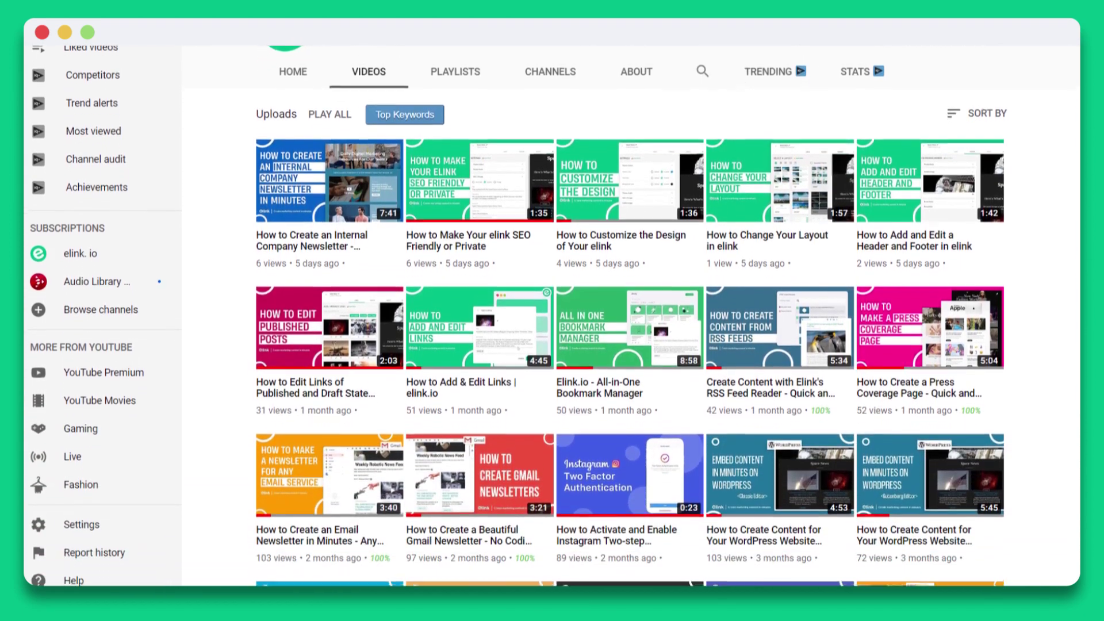
scroll(552, 315, "down", 5)
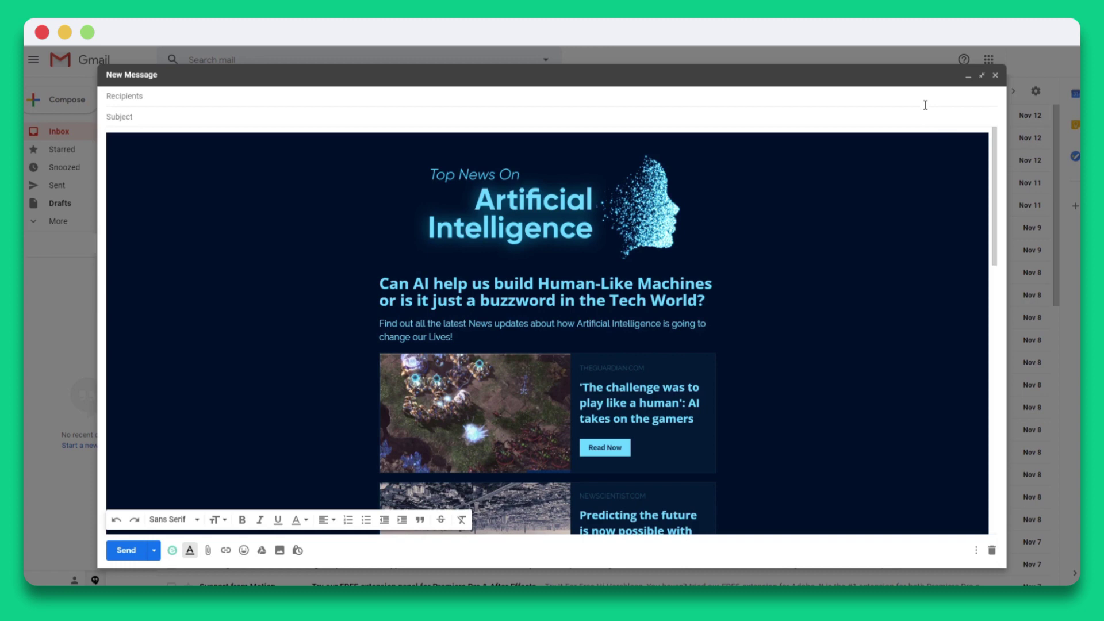
Address the newsletter draft to the recipient's e-mail address and give it the subject 'Can Ai Help Us?'.
left_click(922, 98)
left_click(925, 115)
type("Can Ai Help Us?")
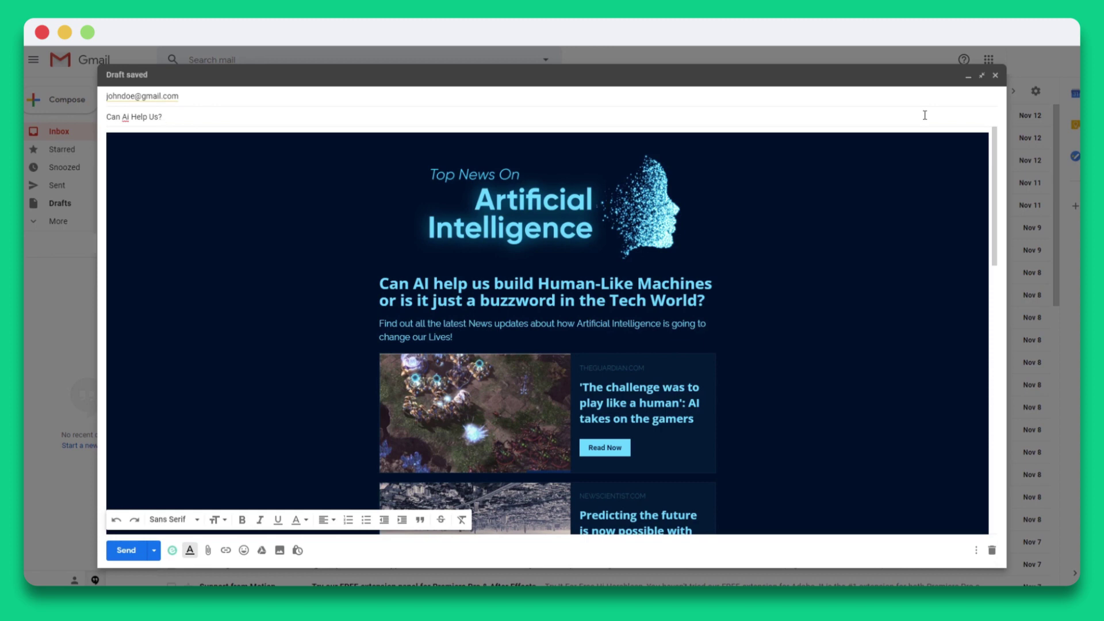
scroll(959, 144, "down", 2)
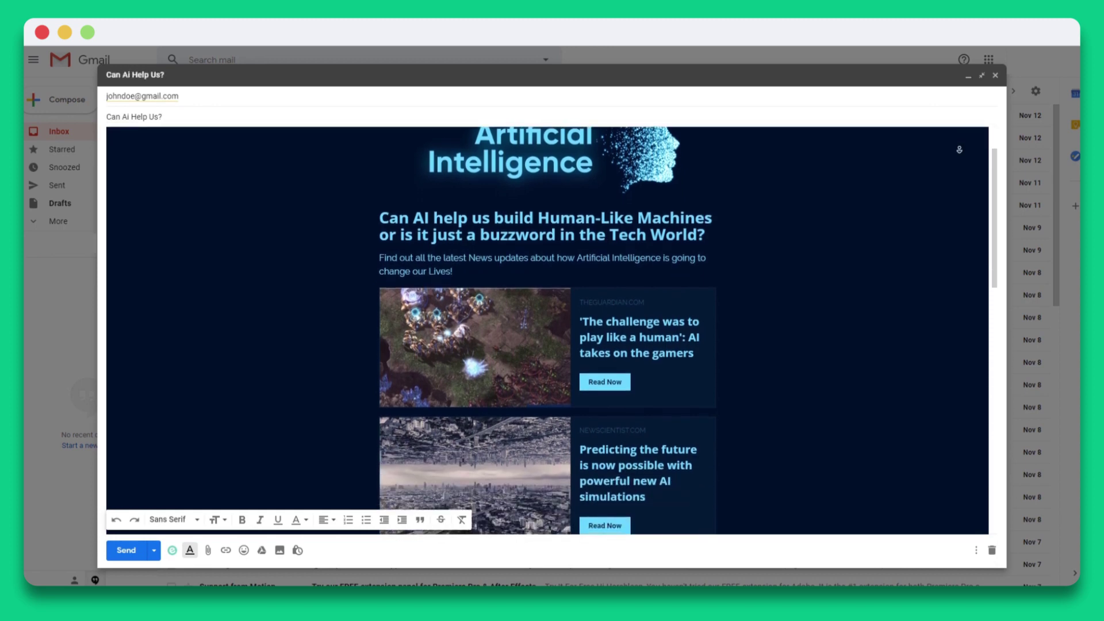
scroll(959, 149, "down", 5)
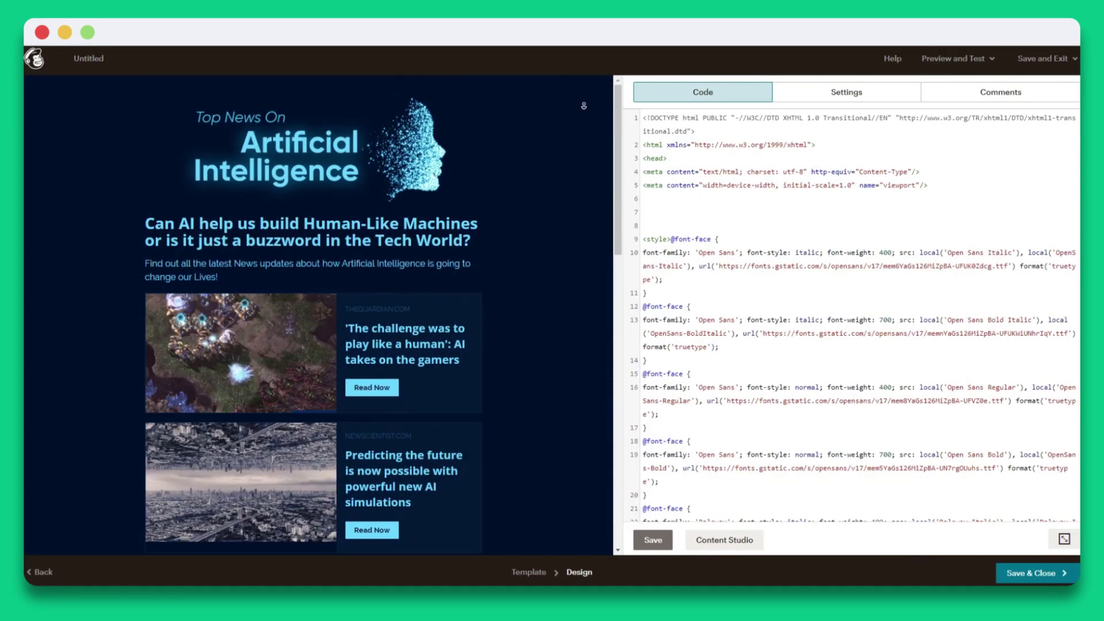
scroll(584, 108, "down", 1)
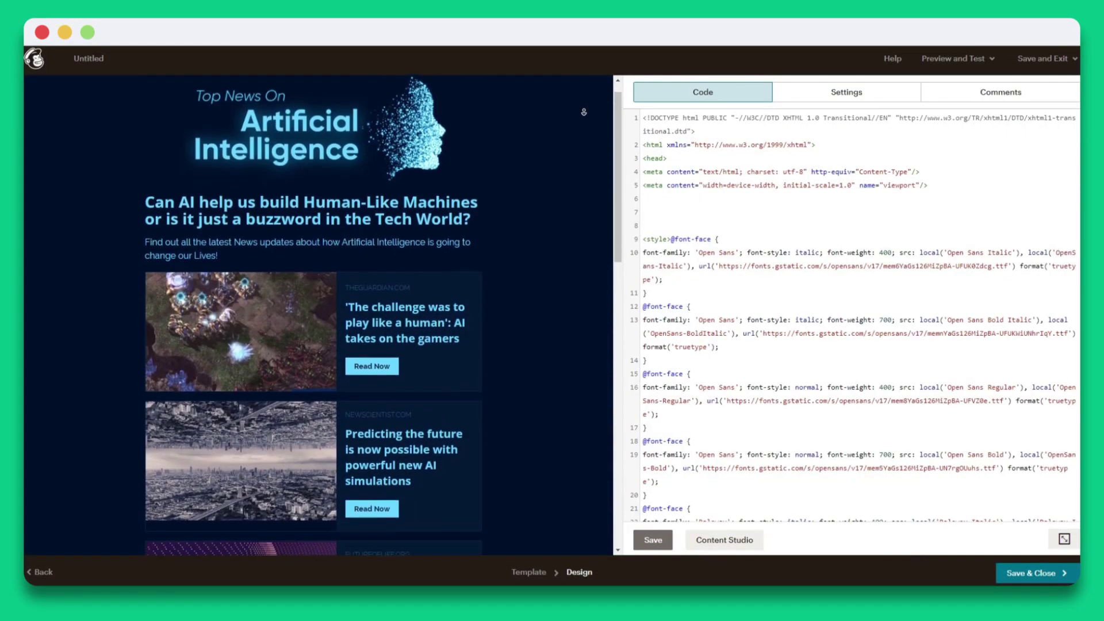
scroll(584, 112, "down", 3)
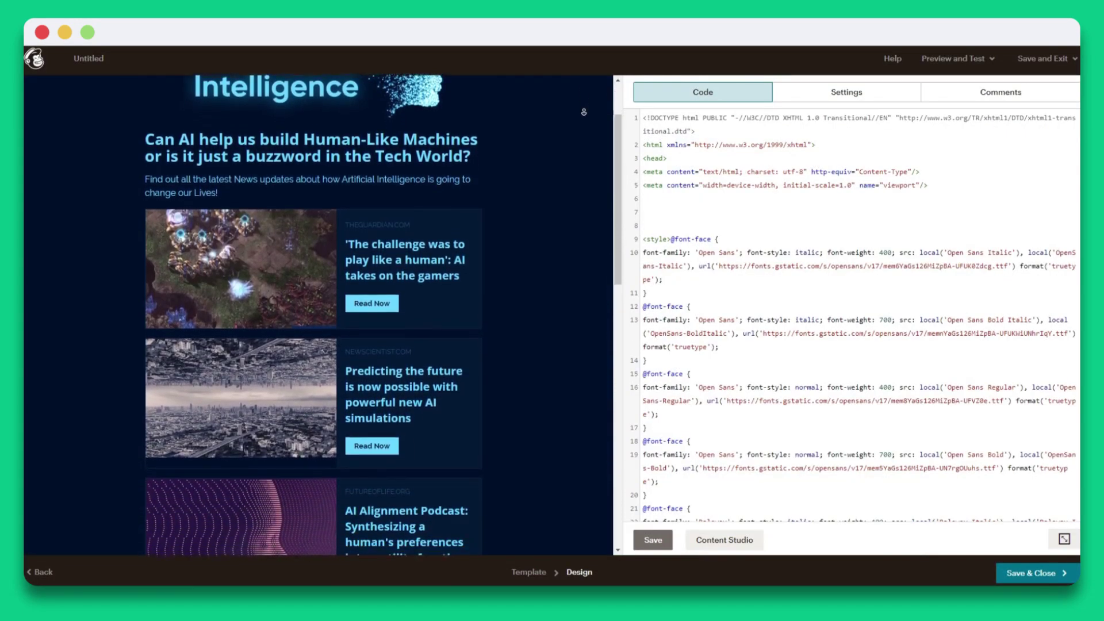
scroll(583, 112, "down", 3)
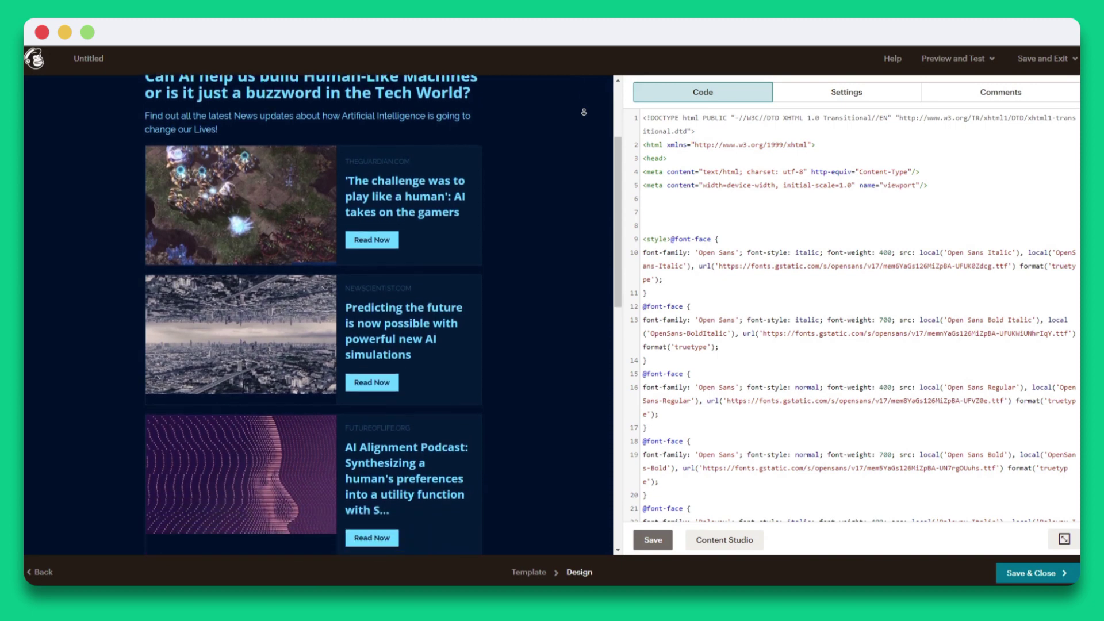
scroll(583, 112, "down", 3)
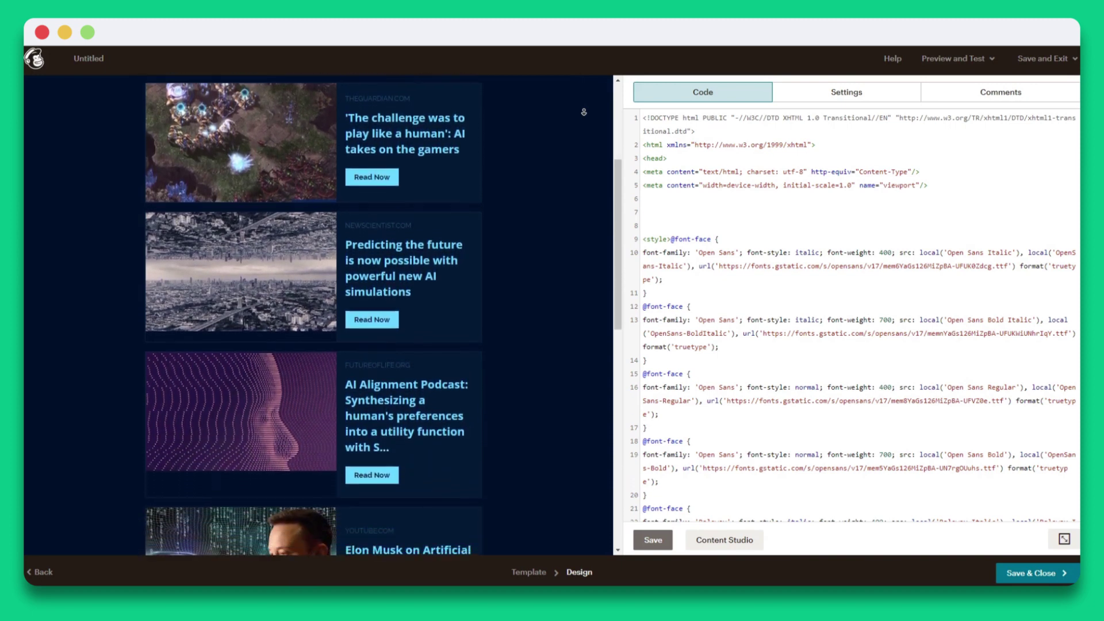
scroll(584, 112, "down", 3)
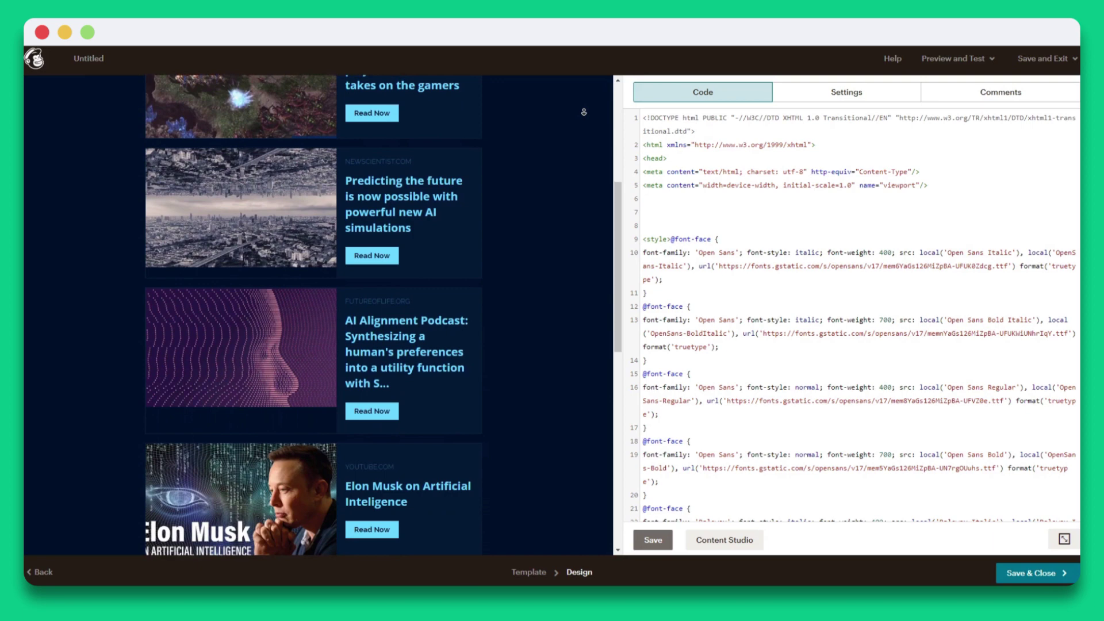
scroll(584, 112, "down", 2)
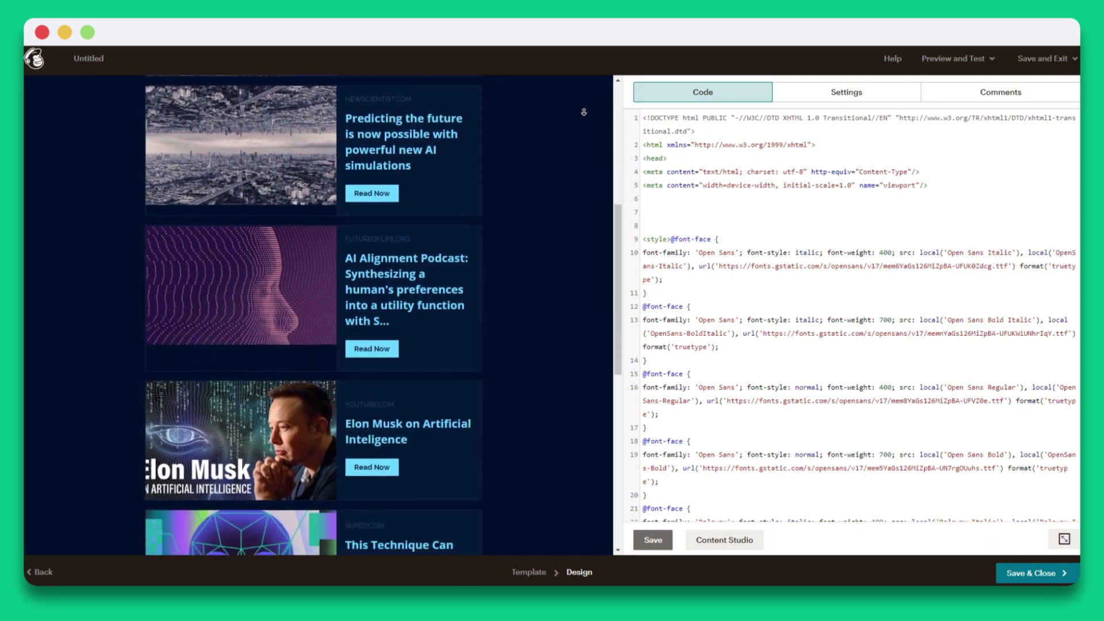
scroll(583, 112, "down", 3)
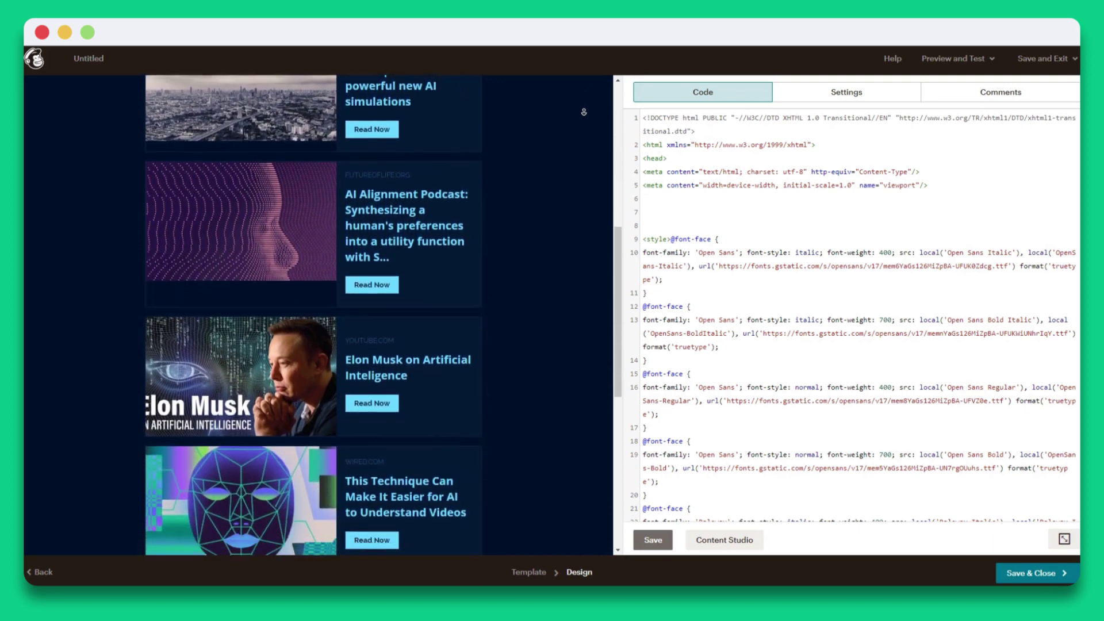
scroll(583, 112, "down", 3)
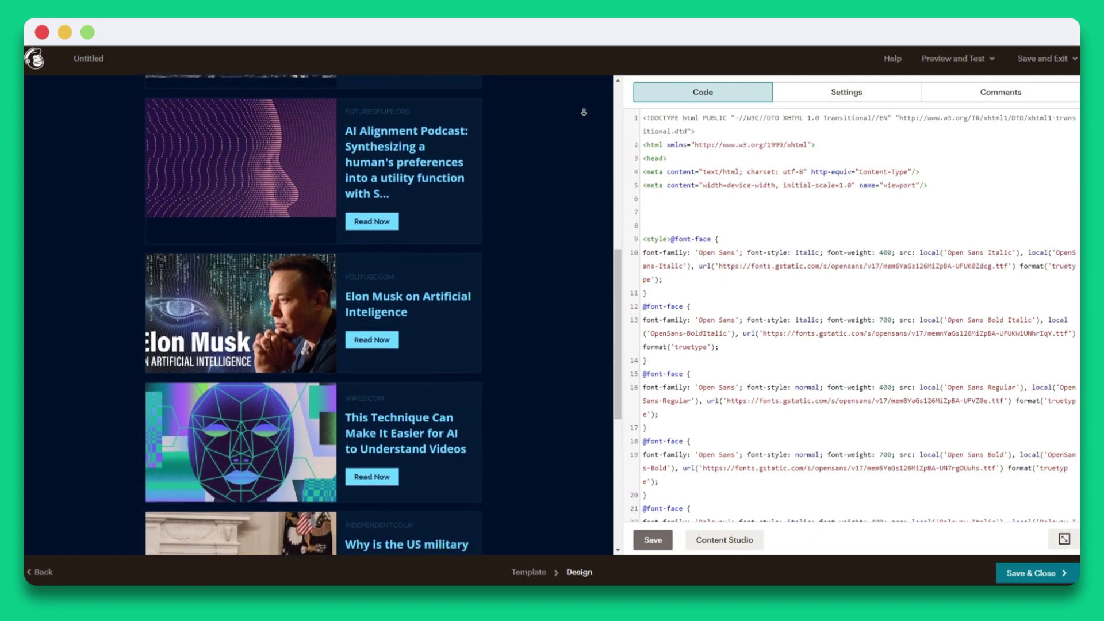
scroll(583, 113, "down", 1)
scroll(583, 112, "down", 2)
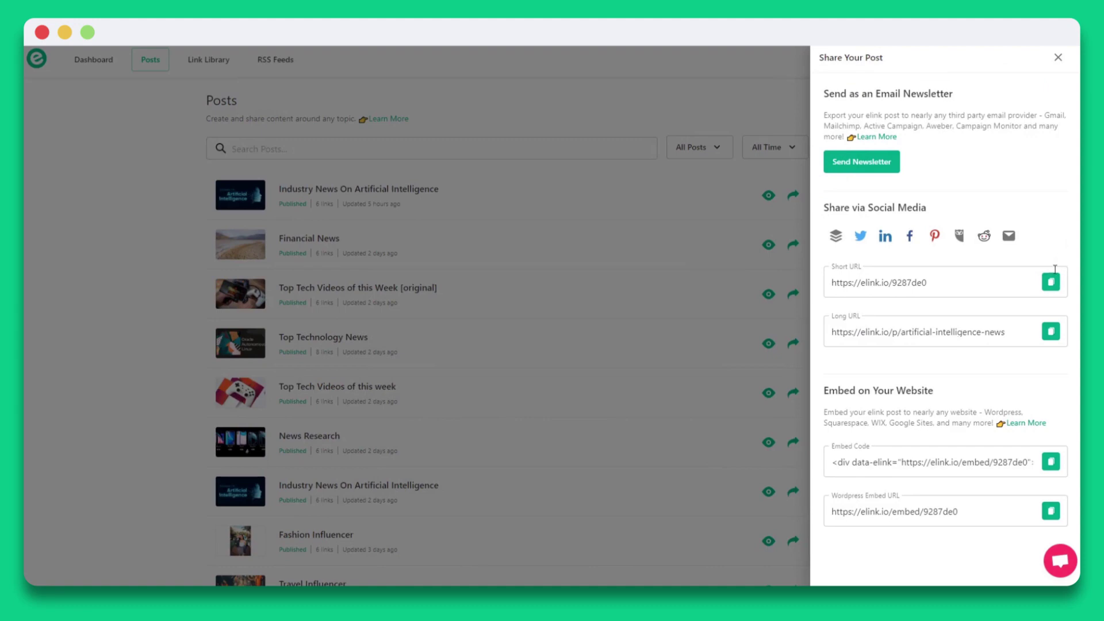
Copy the AI post's short URL and embed code, then scroll through the live post page.
left_click(1050, 282)
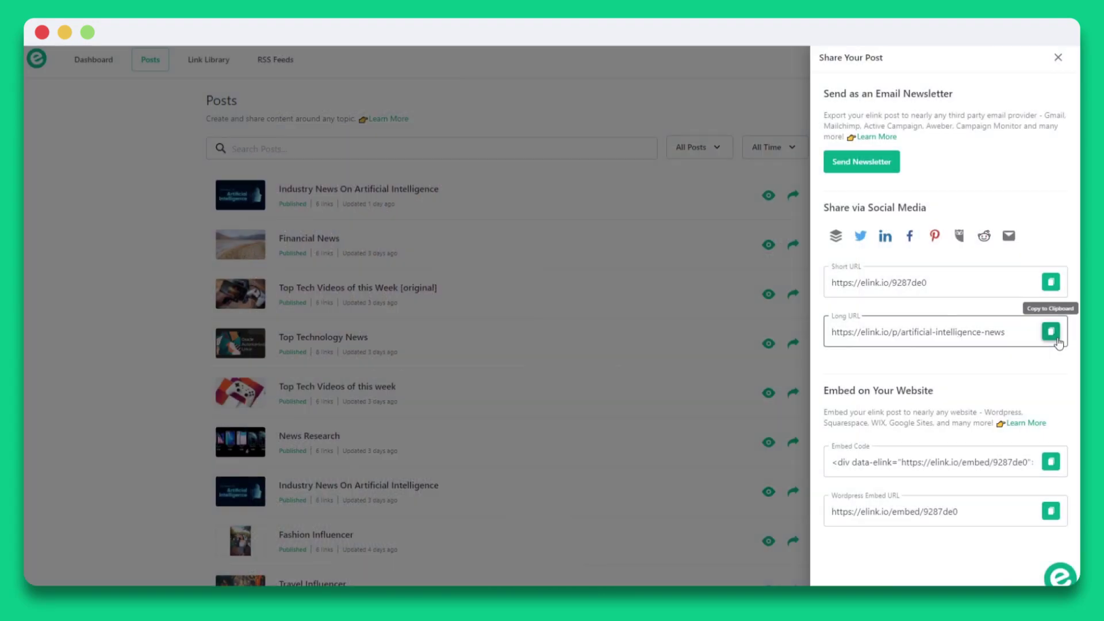
left_click(1055, 463)
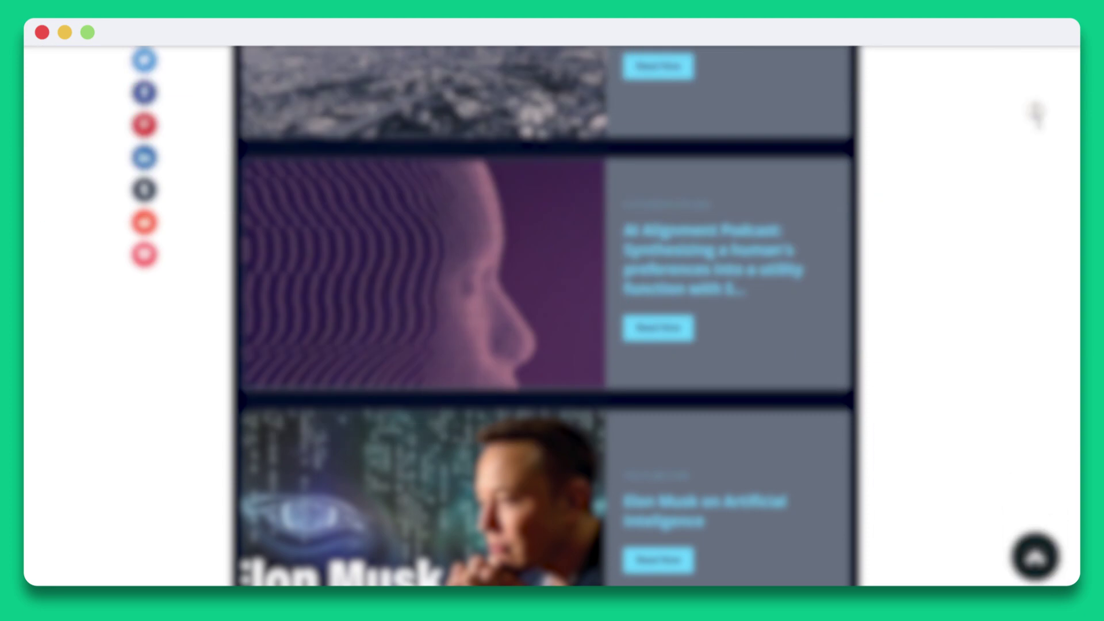
middle_click(1035, 112)
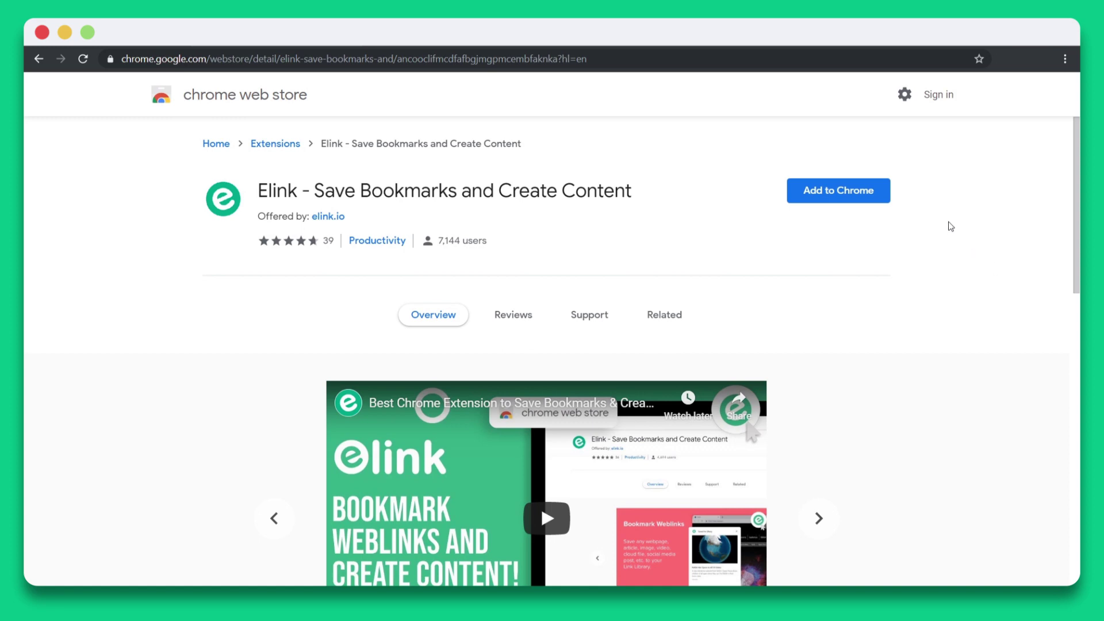
Add the 'Elink - Save Bookmarks and Create Content' extension to Chrome.
left_click(880, 199)
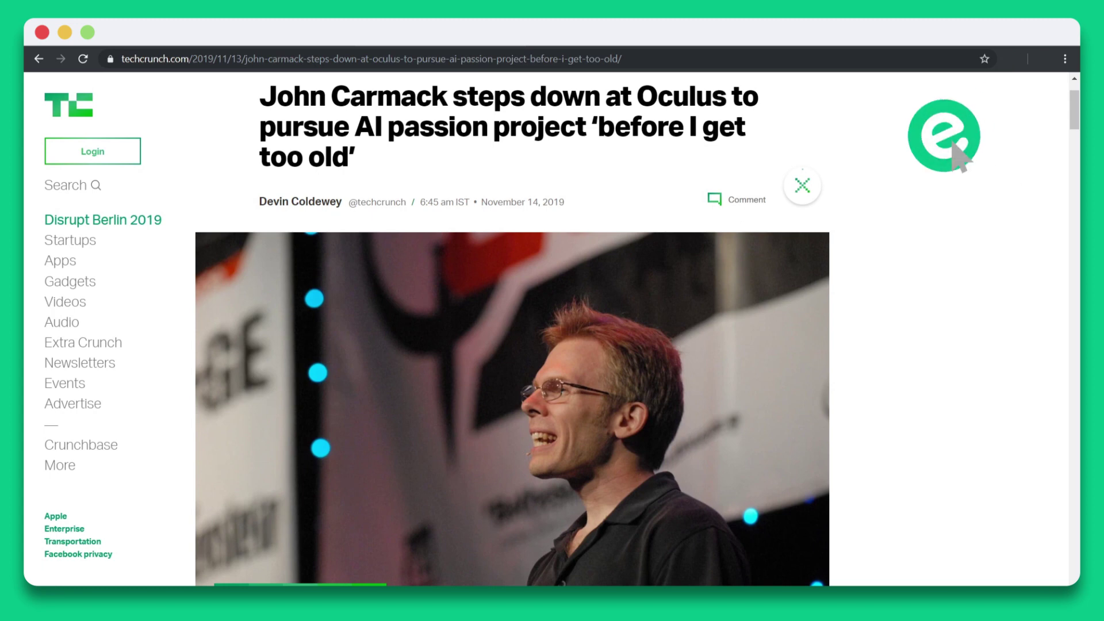
Show the Elink right-click save options for the TechCrunch page, its article photo and the Startups link.
right_click(624, 186)
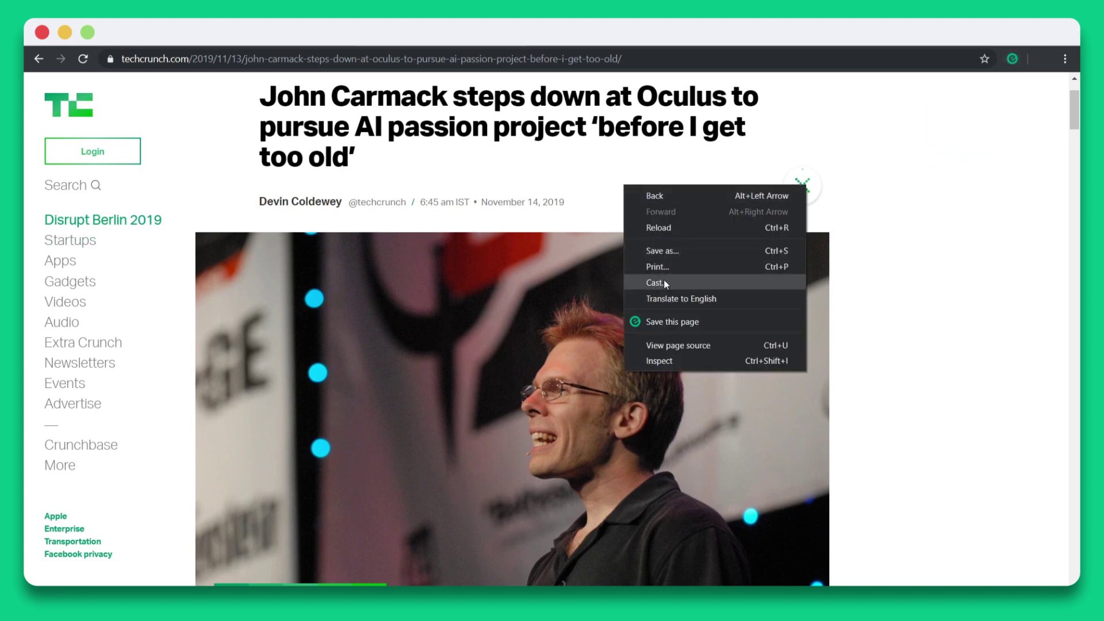
right_click(432, 270)
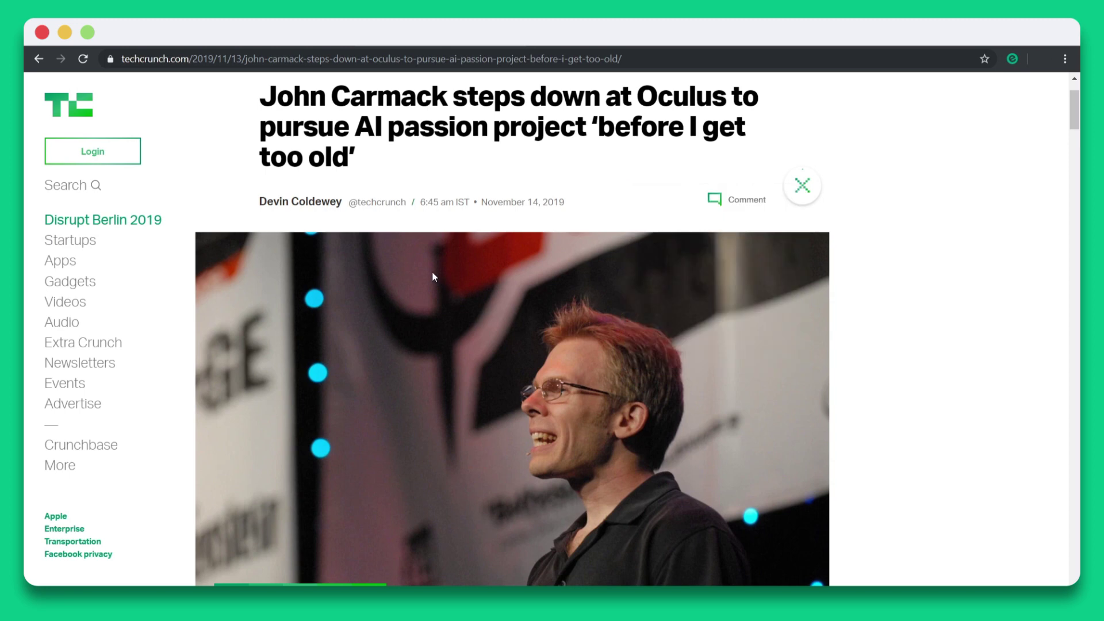
mouse_move(552, 370)
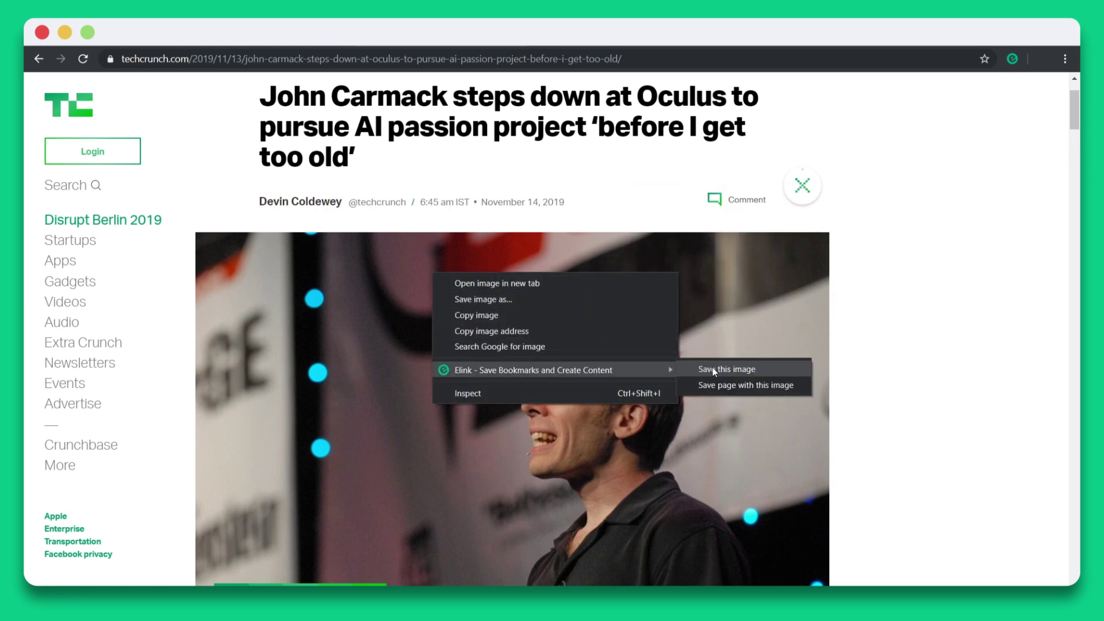
right_click(90, 240)
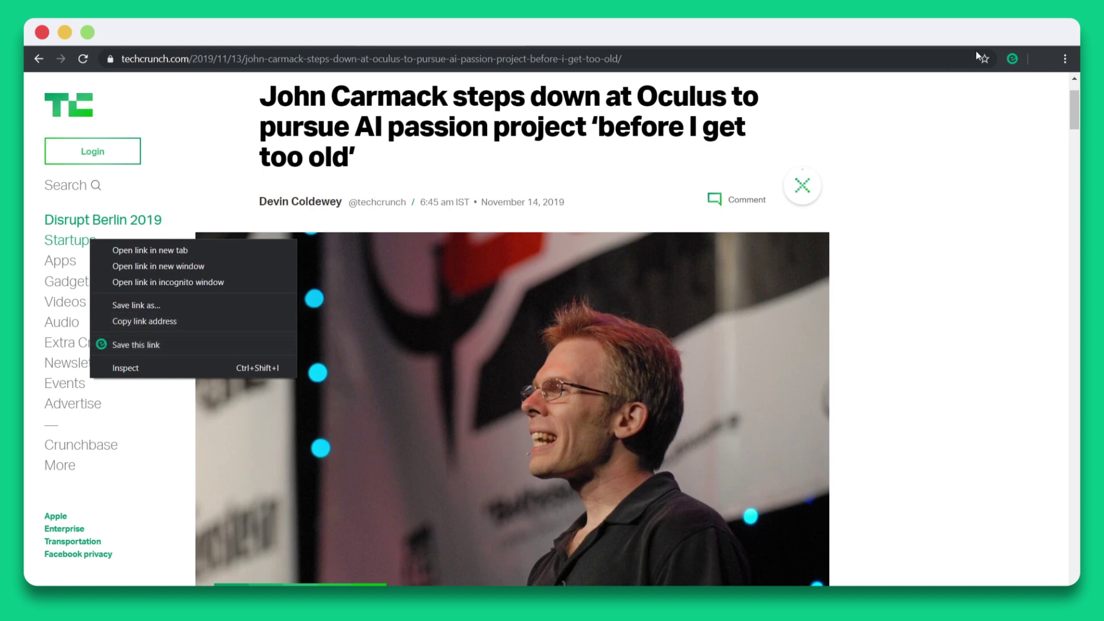
Save the TechCrunch Carmack article with the Elink toolbar icon, cropping on, using the 730x488 photo.
left_click(1004, 58)
left_click(1005, 58)
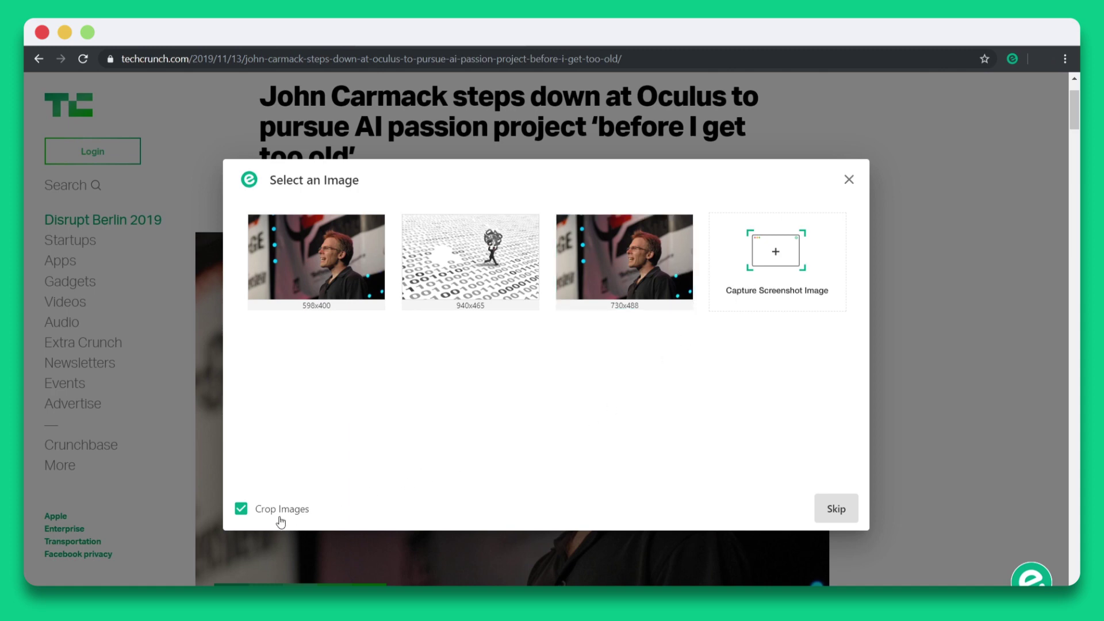
left_click(240, 509)
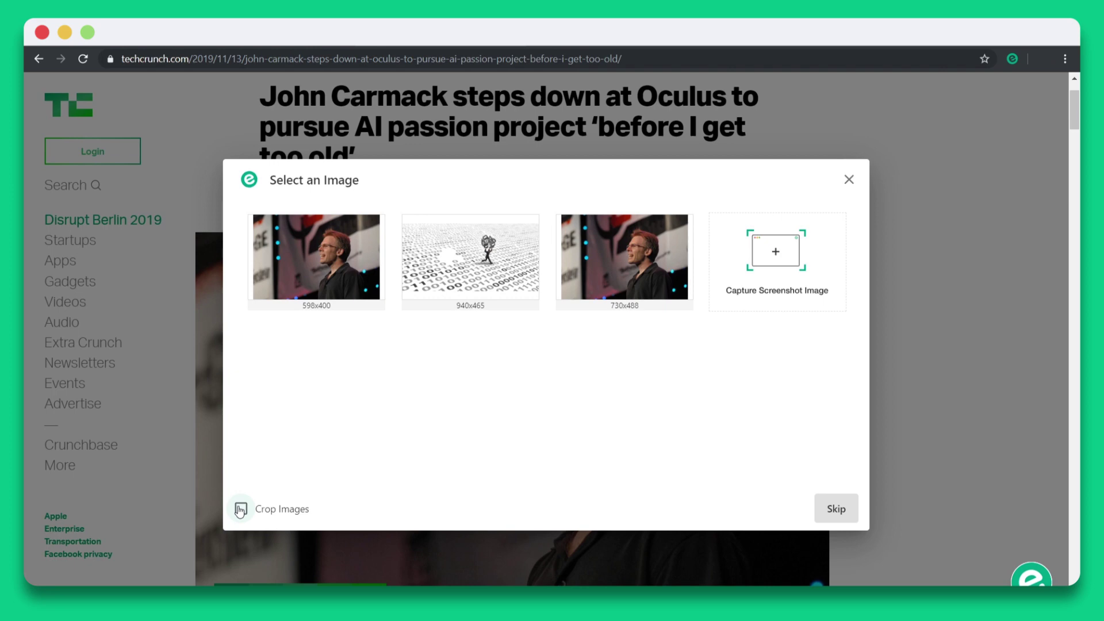
left_click(241, 509)
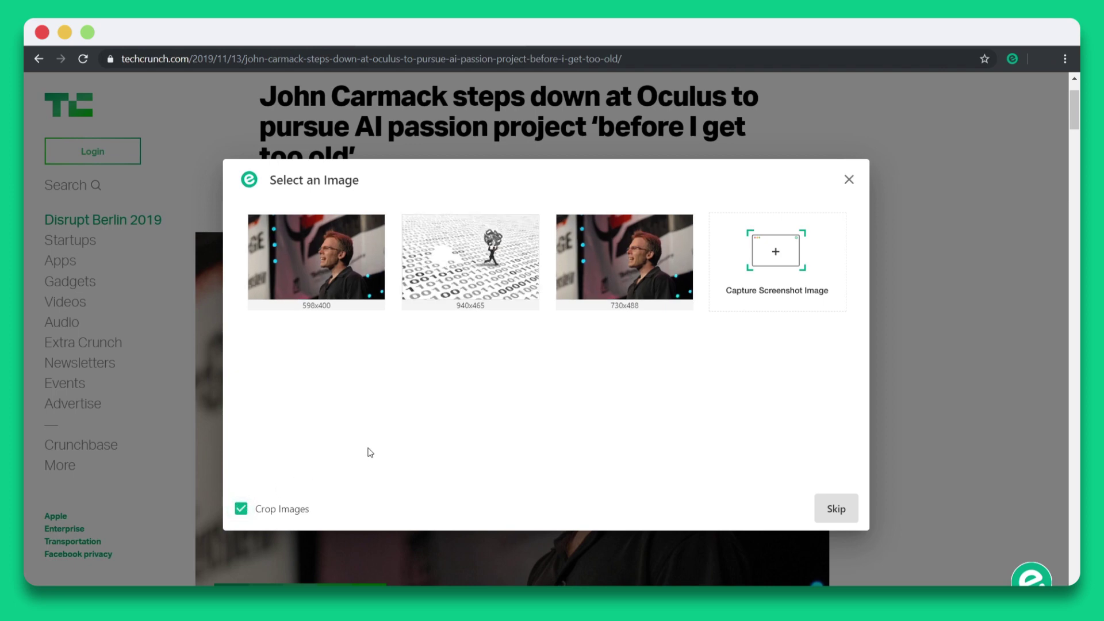
left_click(615, 286)
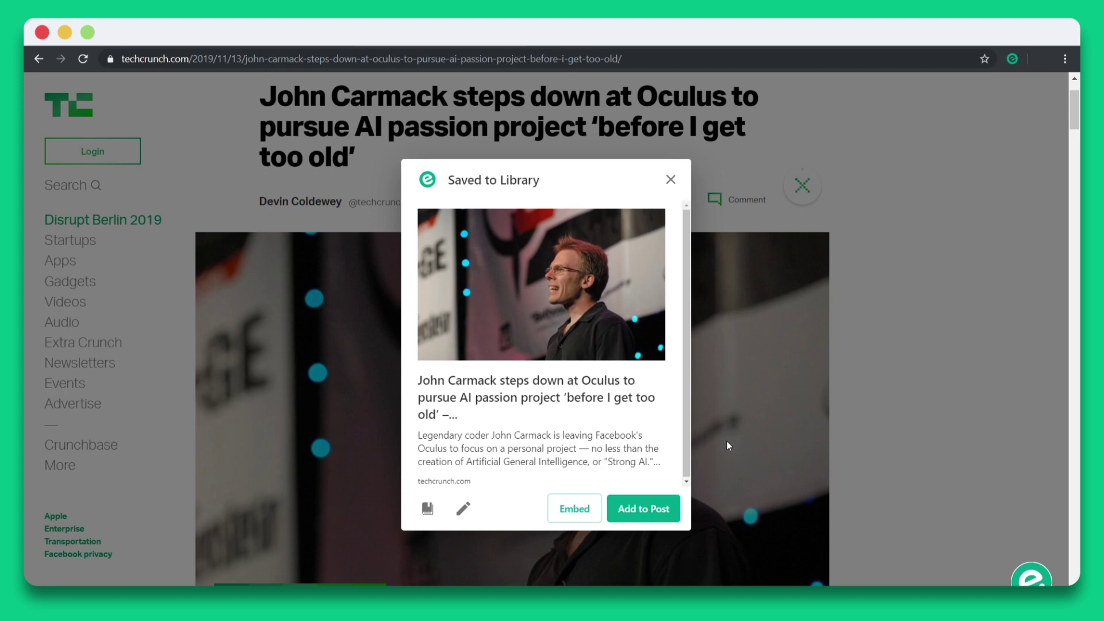
Add the label 'Ai' to the saved Carmack article's details and save the change.
left_click(463, 508)
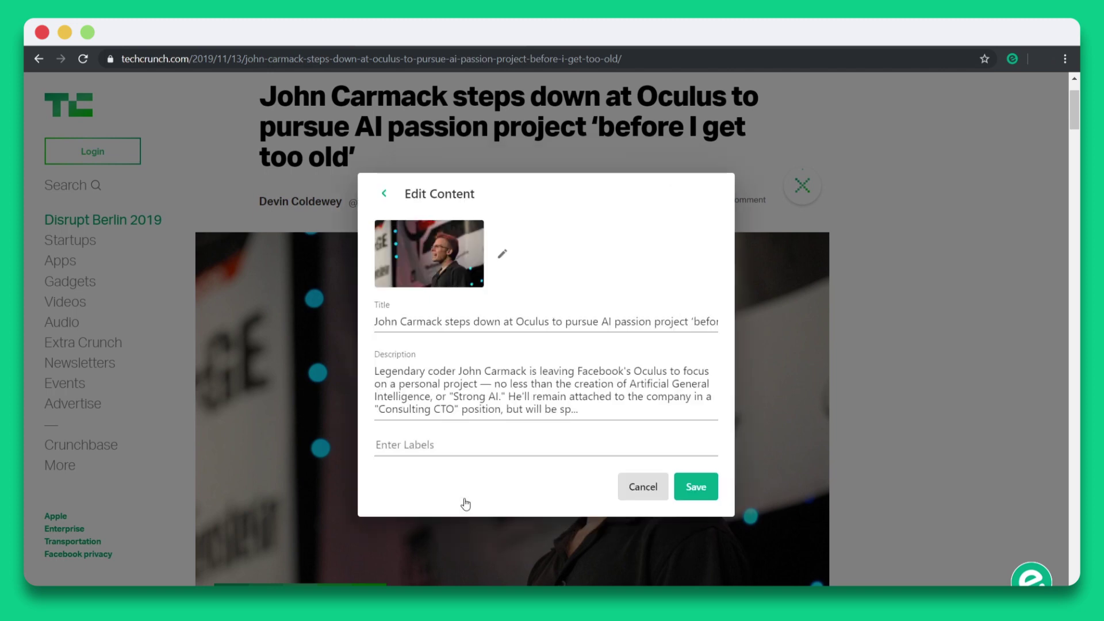
left_click_drag(374, 321, 572, 443)
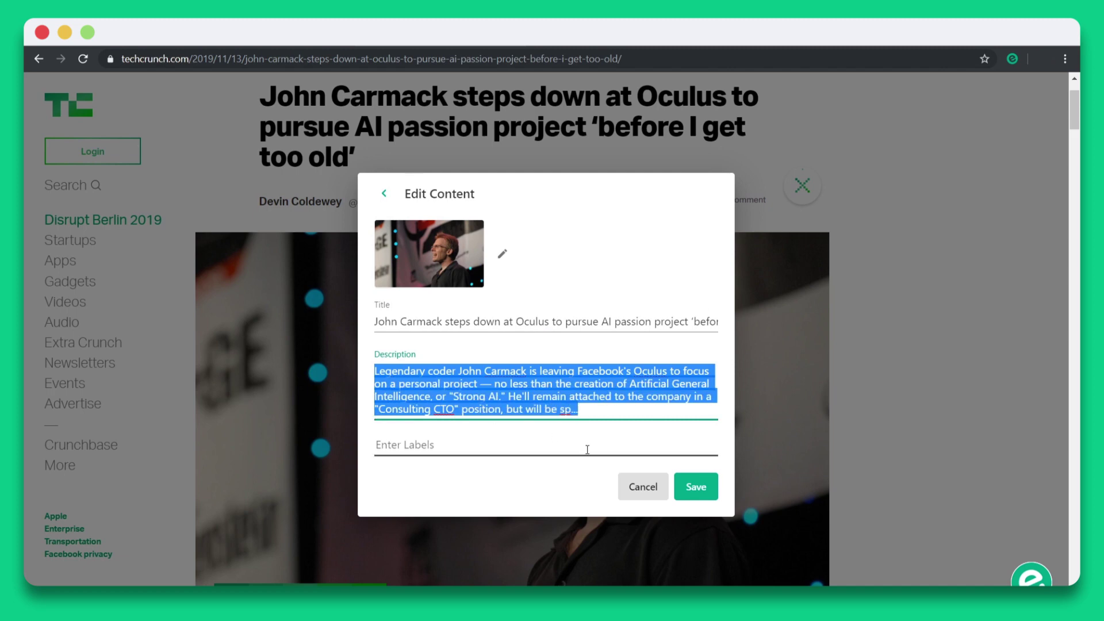
left_click(489, 446)
type("Ai")
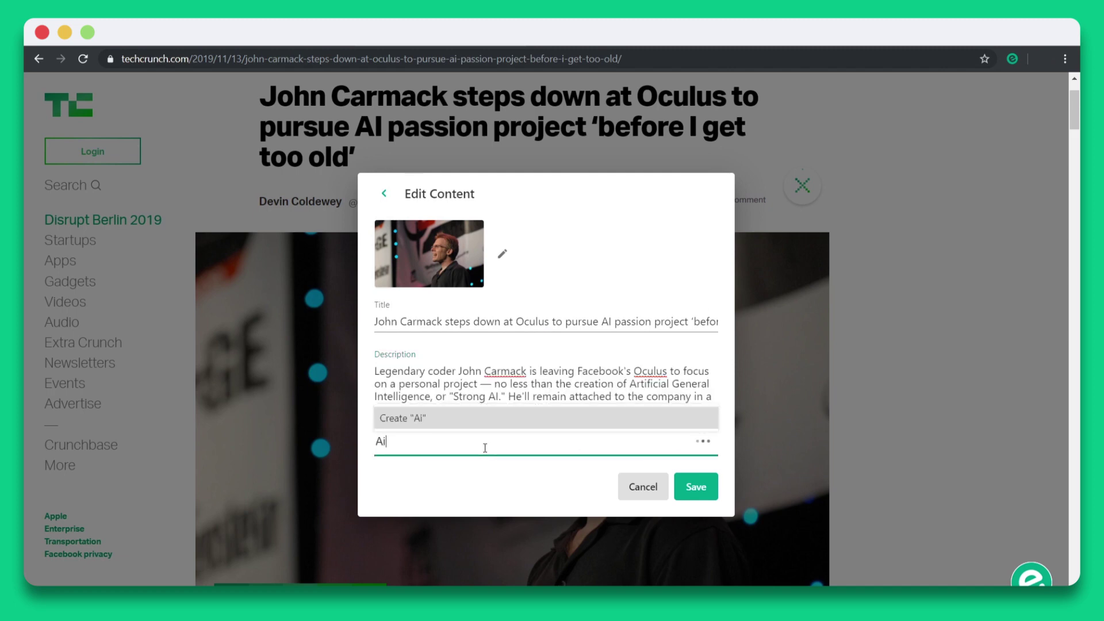
key("Tab")
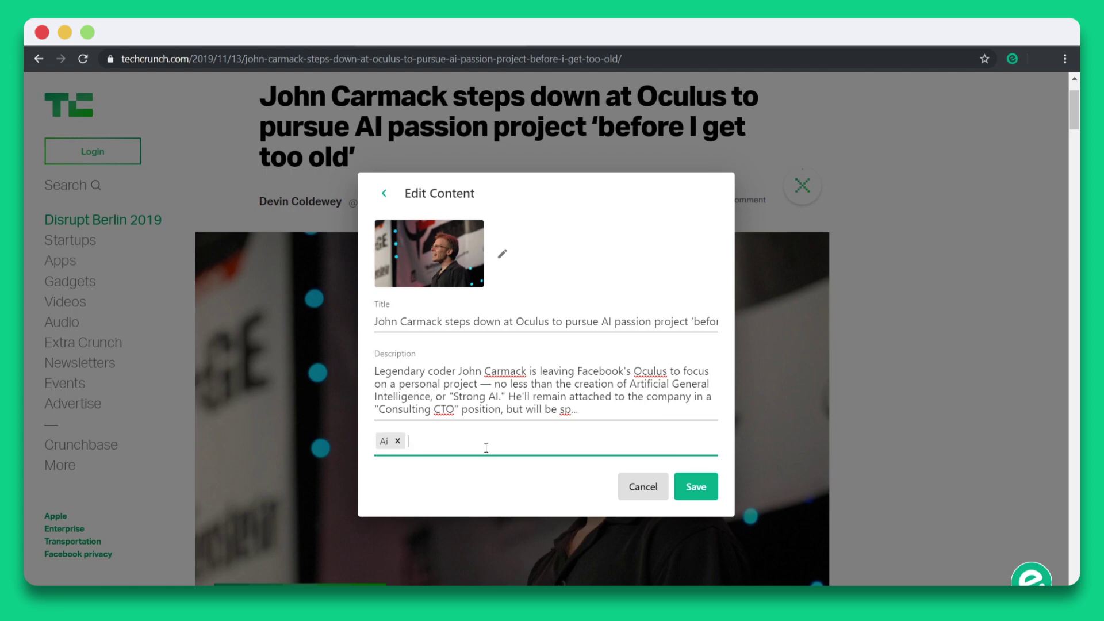
left_click(694, 489)
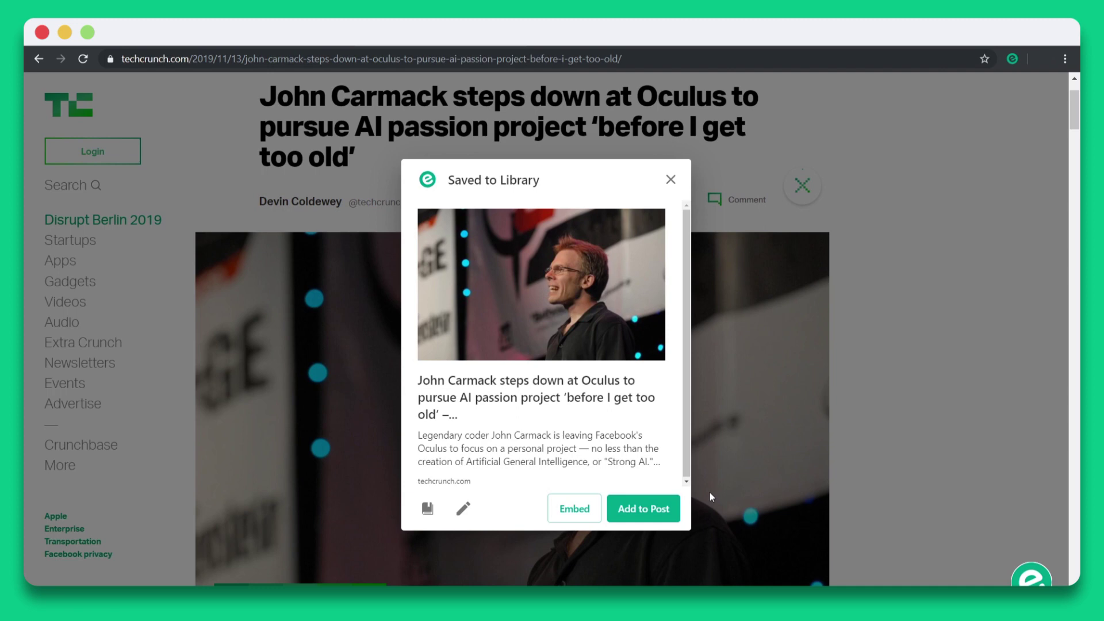
Add the Carmack article to the 'Industry News On Artificial Intelligence' post.
left_click(647, 509)
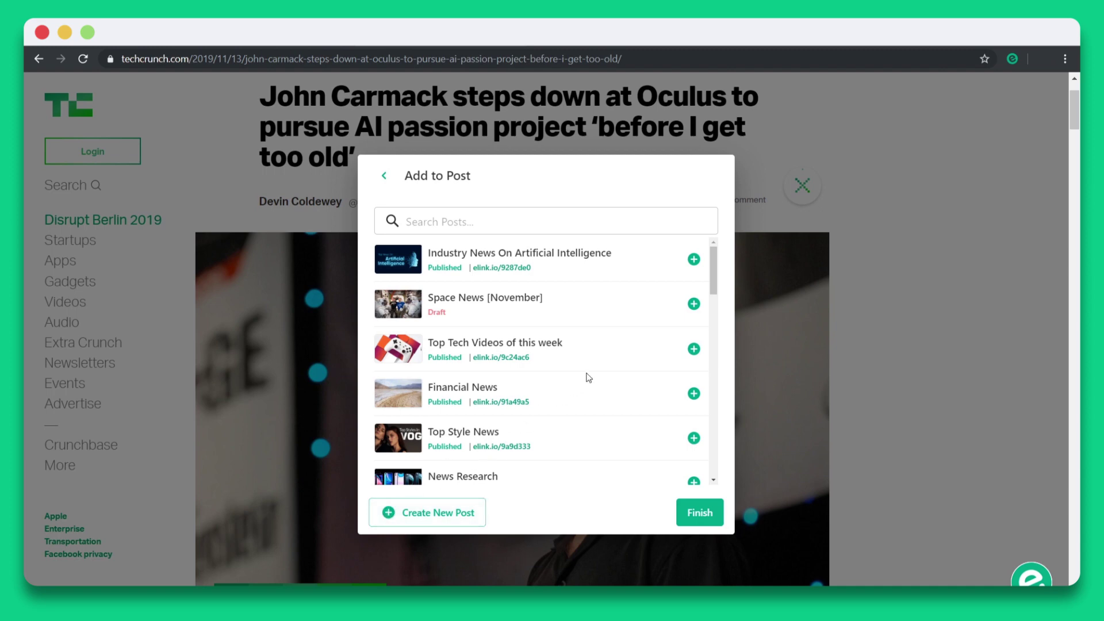
left_click(694, 259)
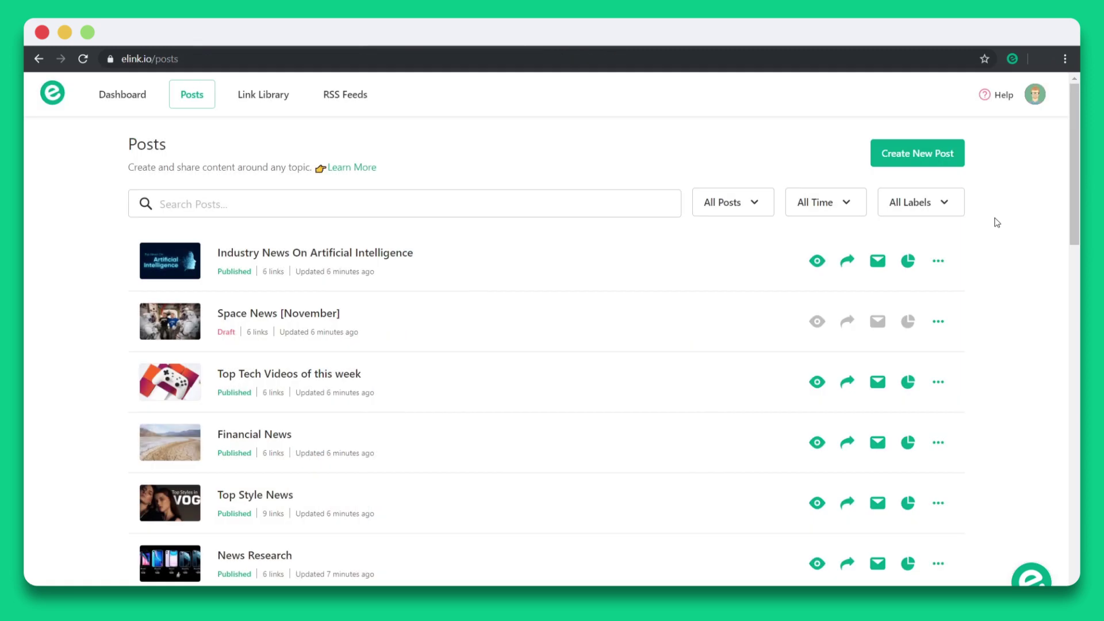
Preview the published 'Industry News On Artificial Intelligence' post and scroll through it.
left_click(822, 261)
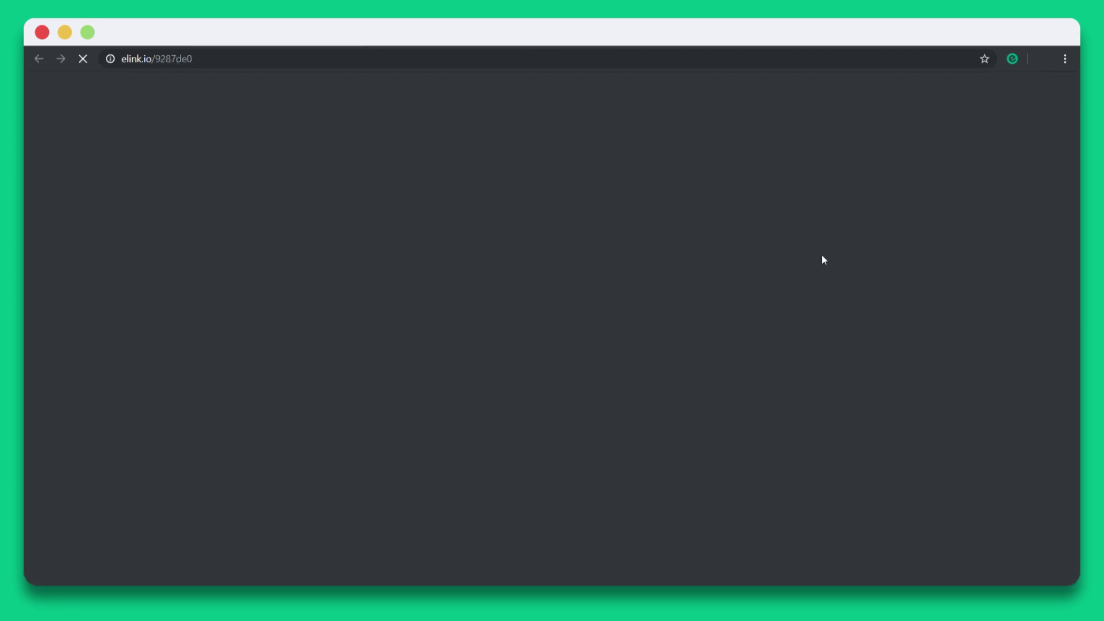
left_click_drag(1076, 119, 1078, 185)
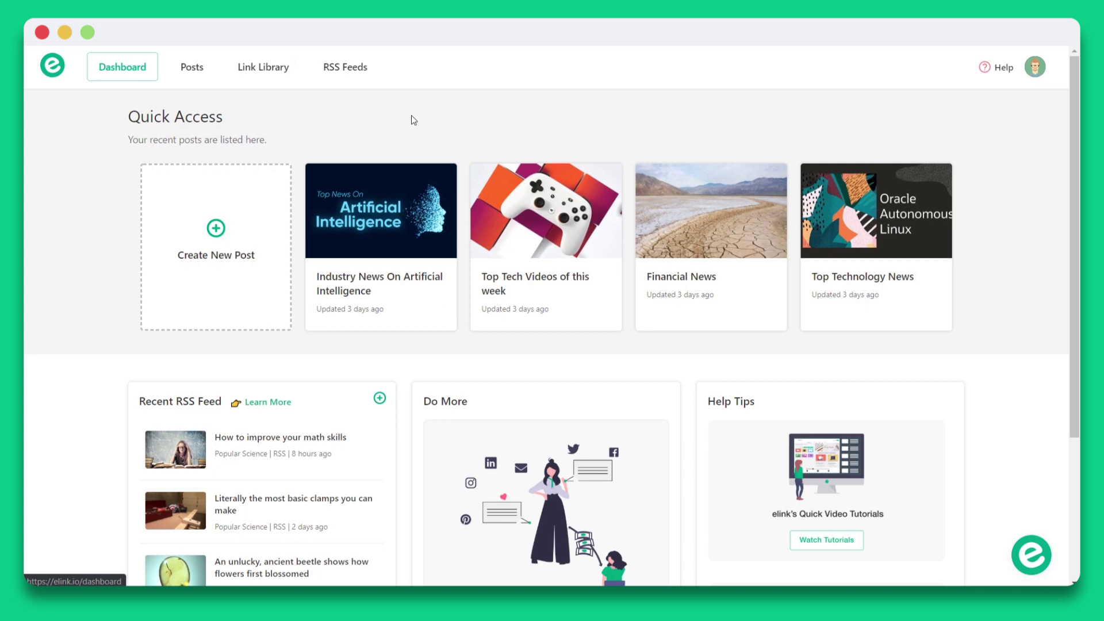
Open the Link Library and inspect its Everything, All Time and All Labels filters without changing them.
left_click(286, 81)
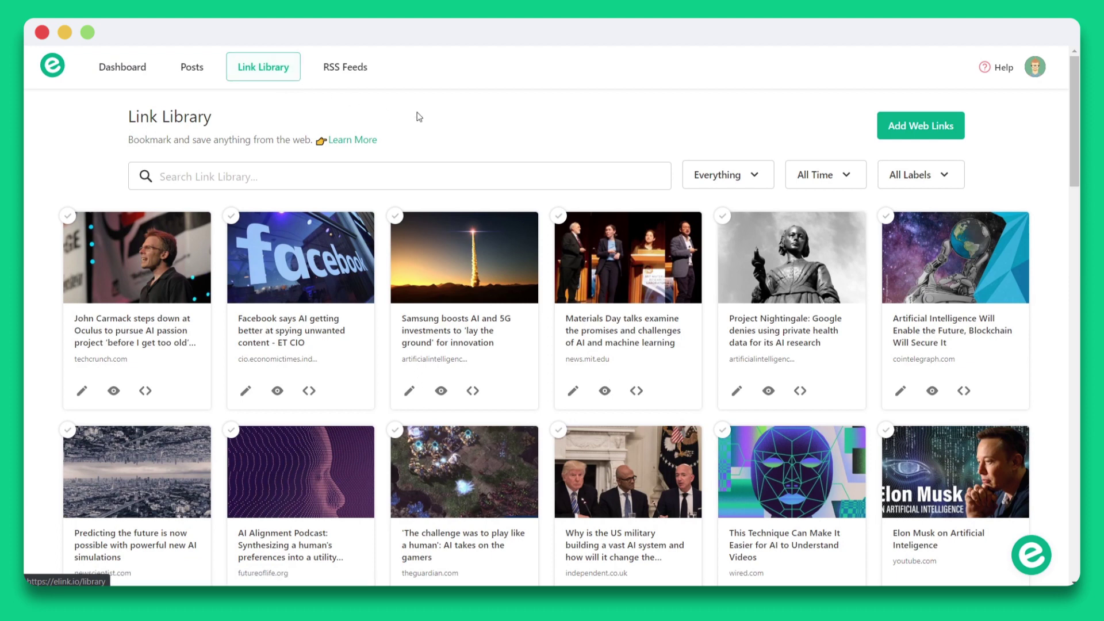
left_click(699, 176)
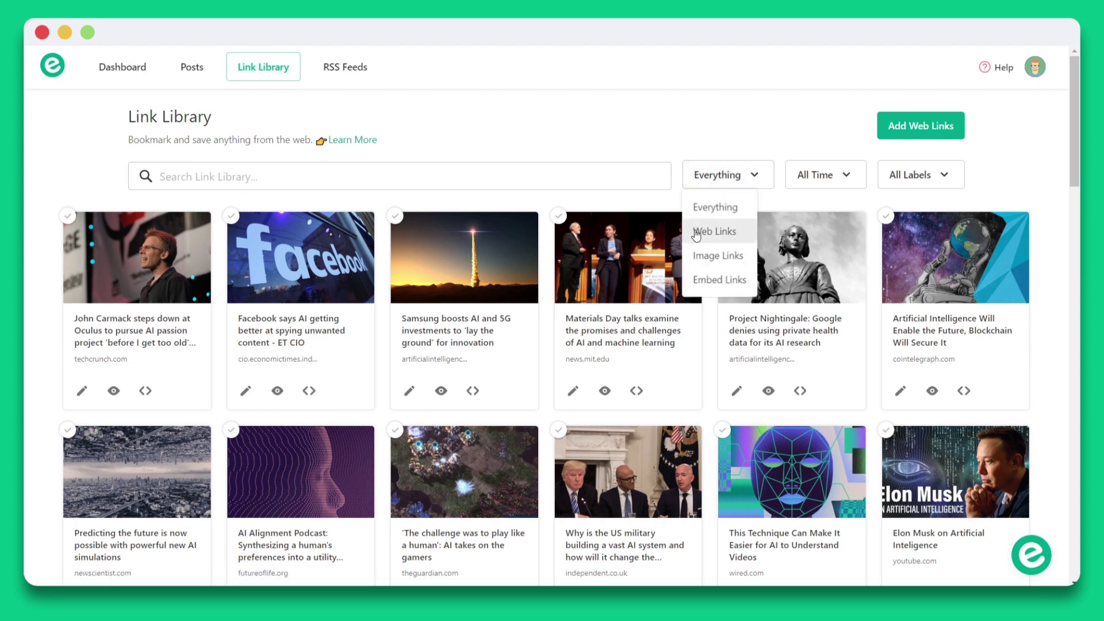
left_click(801, 178)
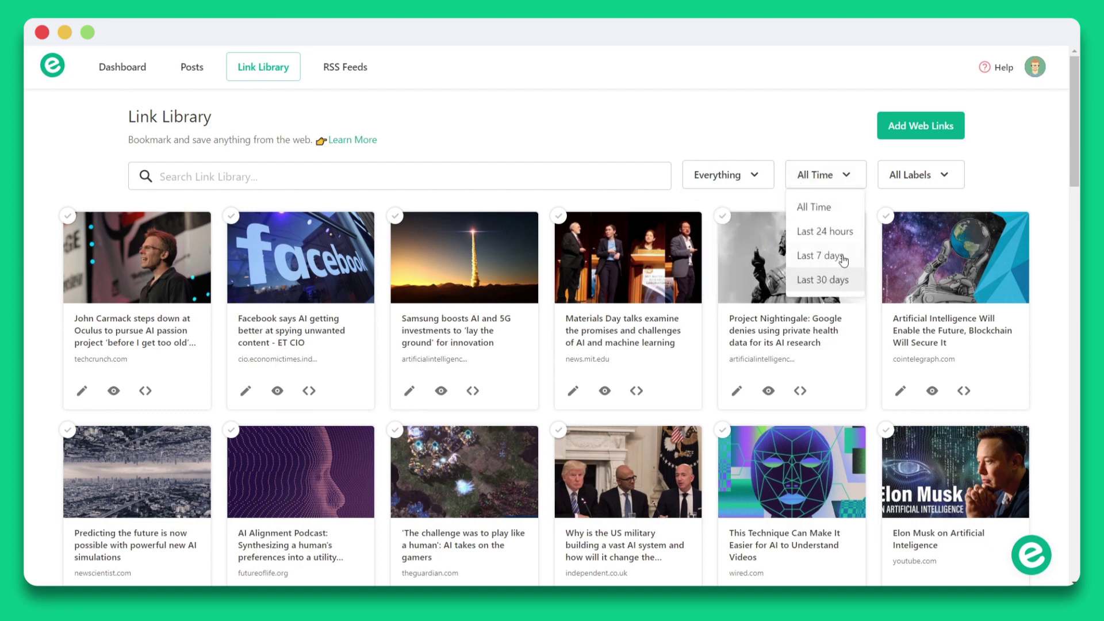
left_click(897, 182)
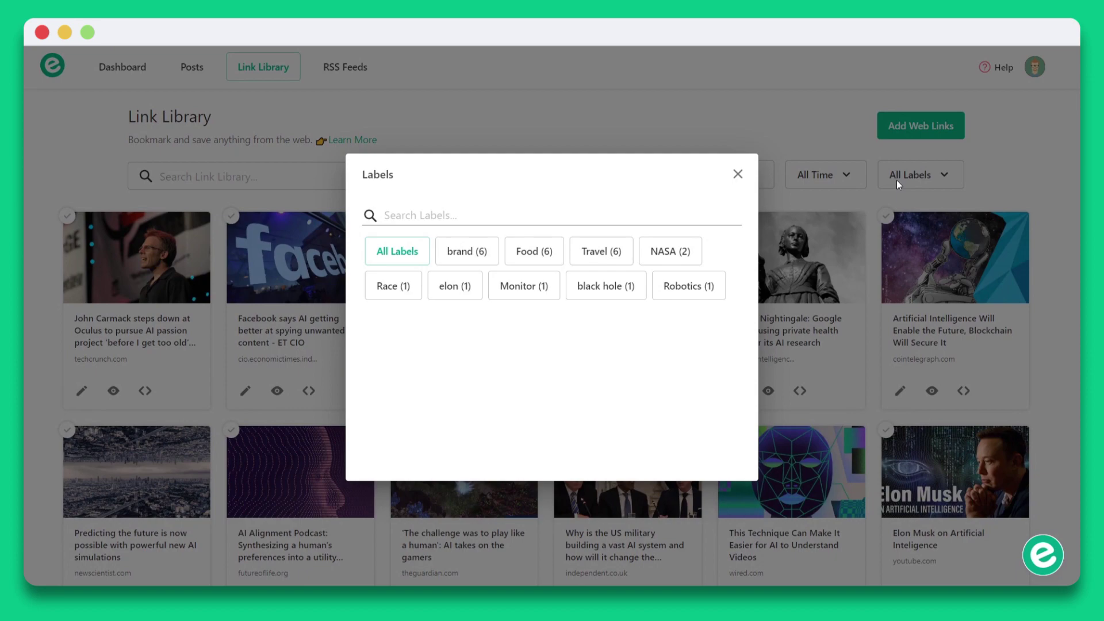
left_click(897, 183)
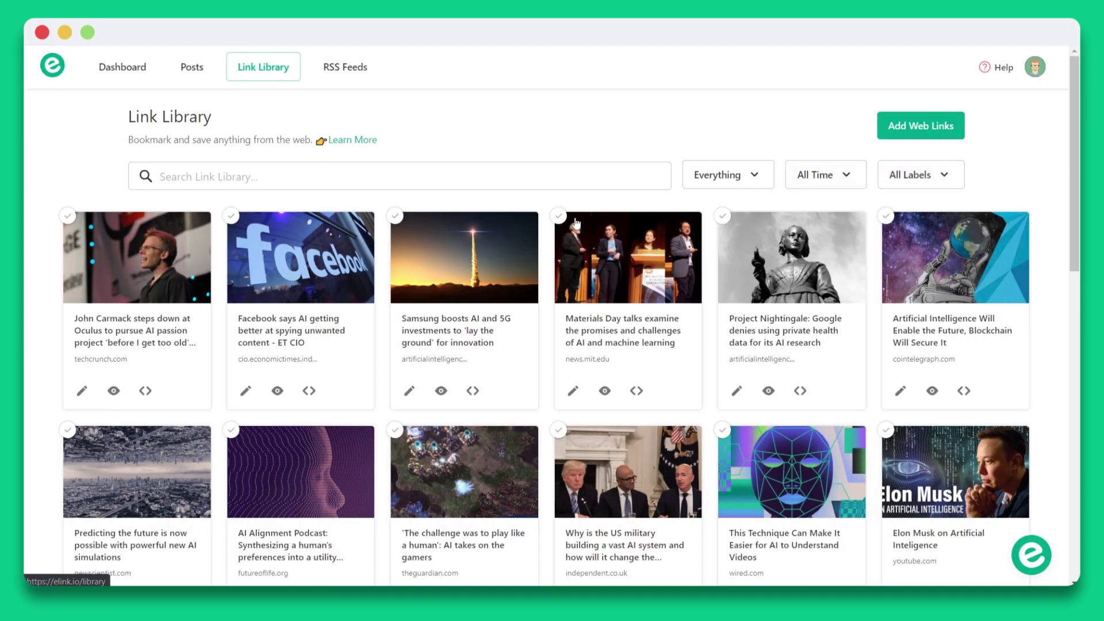
Select the Carmack, Facebook, Samsung, Materials Day and Project Nightingale articles and build a post from them.
left_click(196, 241)
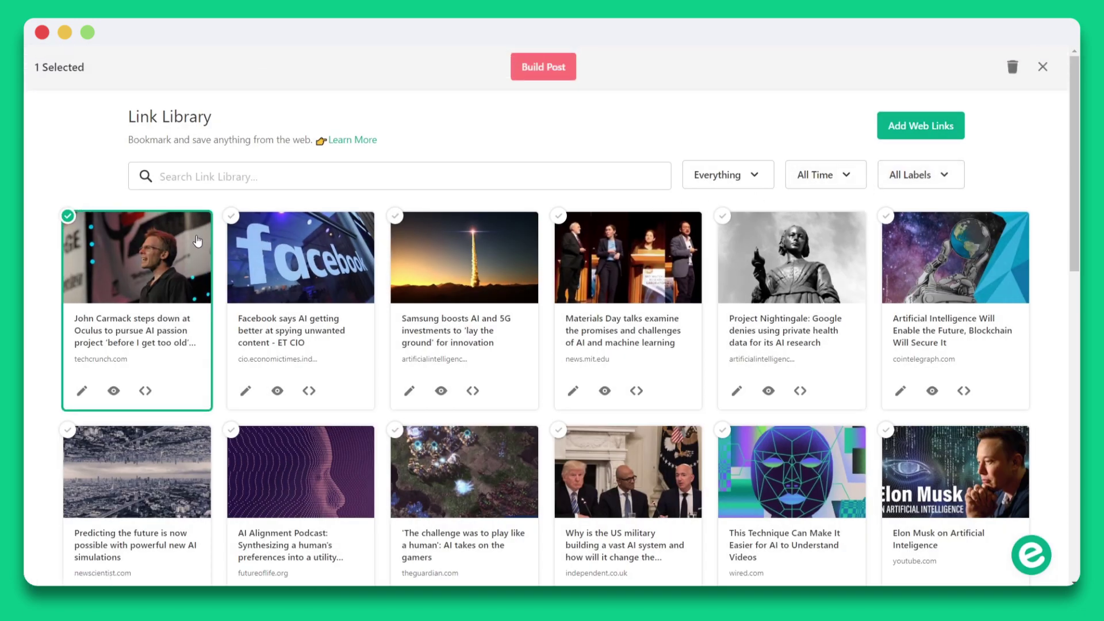
left_click(295, 244)
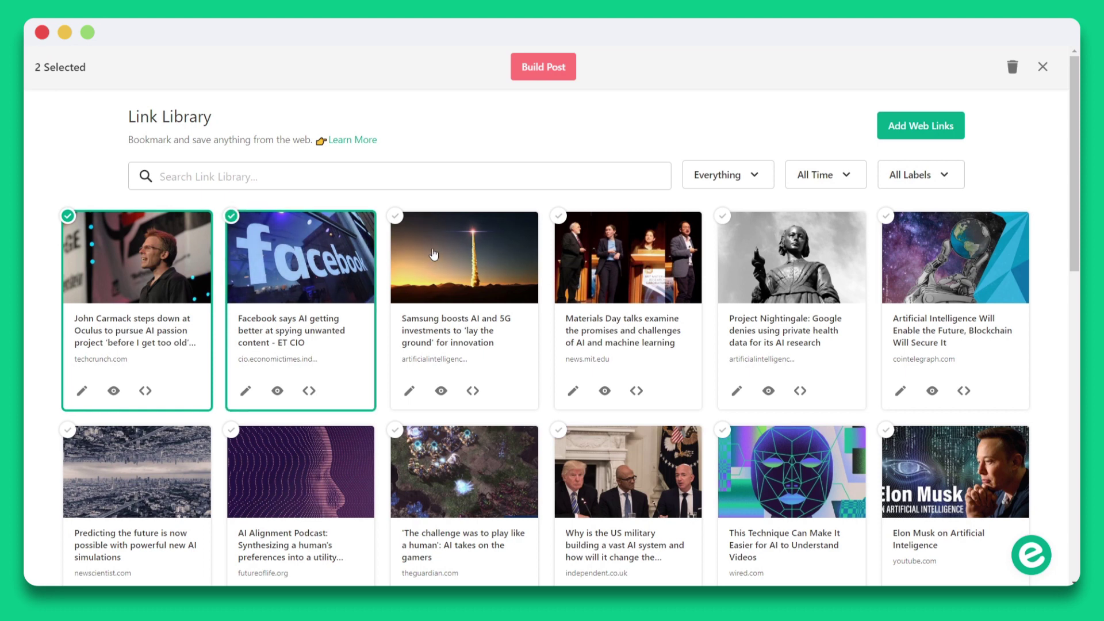
left_click(433, 254)
left_click(571, 254)
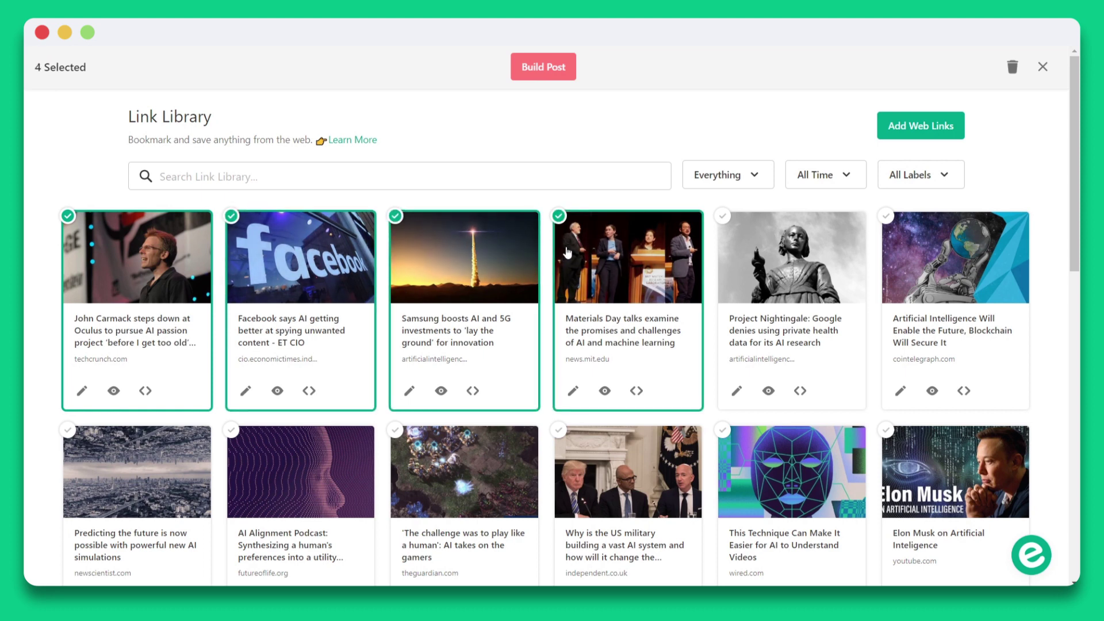
left_click(749, 254)
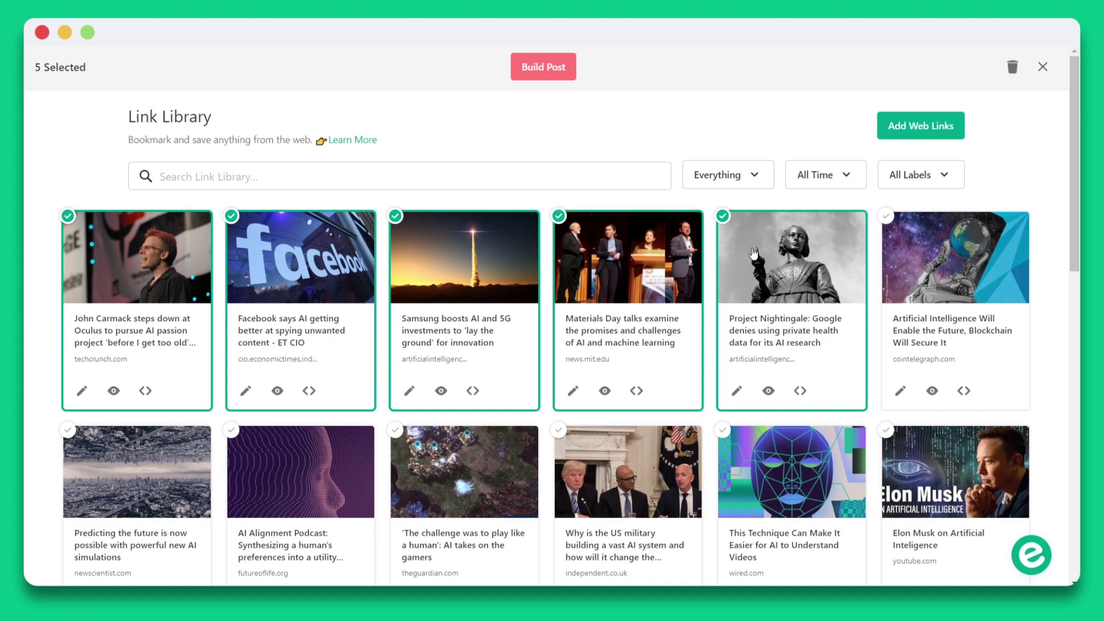
left_click(550, 78)
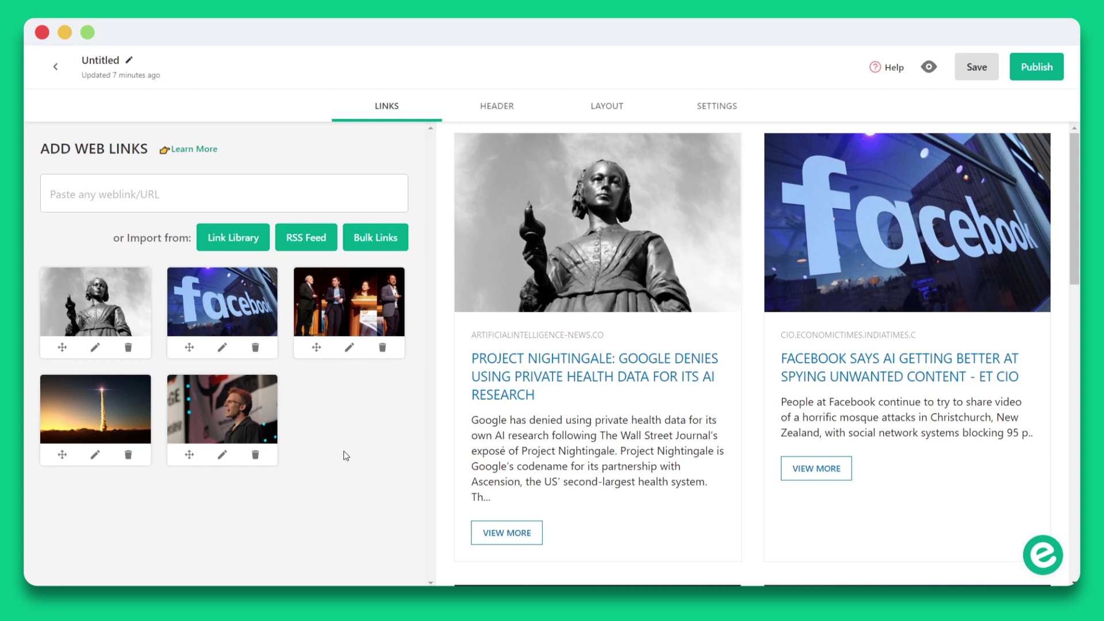
Import from the Link Library and tick the first two saved links in the second row.
left_click(259, 247)
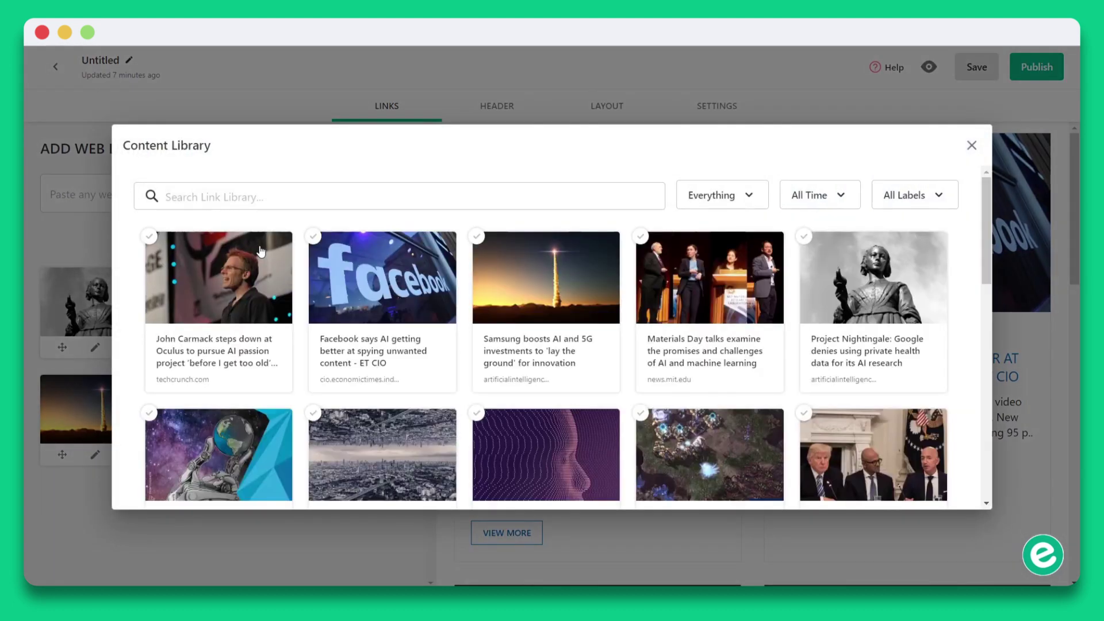
left_click(242, 437)
left_click(396, 451)
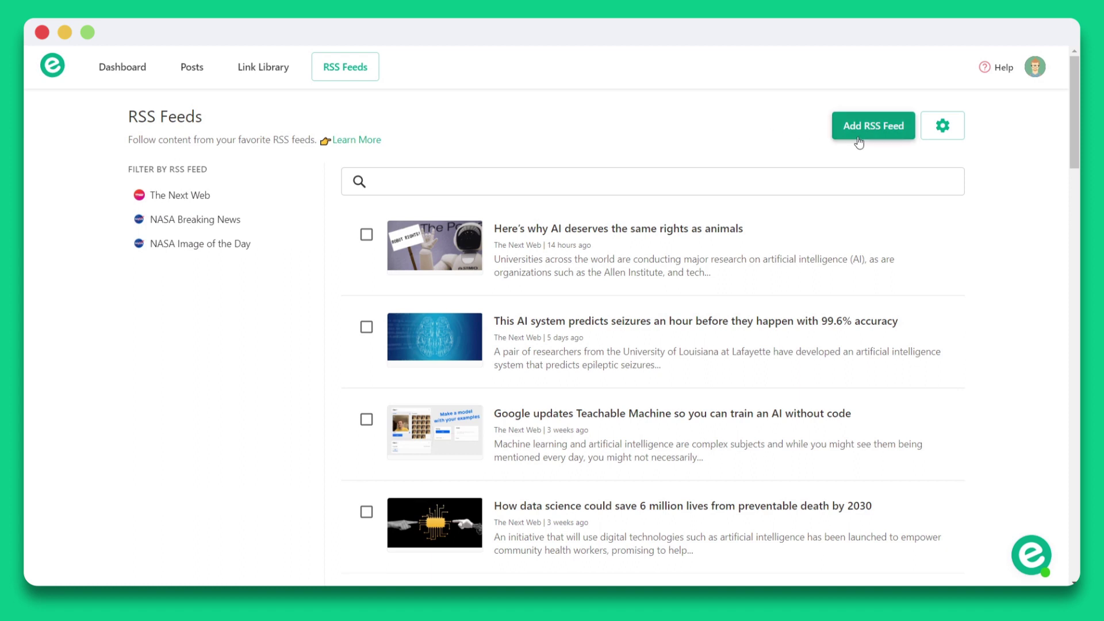
Filter to The Next Web and tick the AI animal-rights and seizure-prediction articles.
left_click(236, 198)
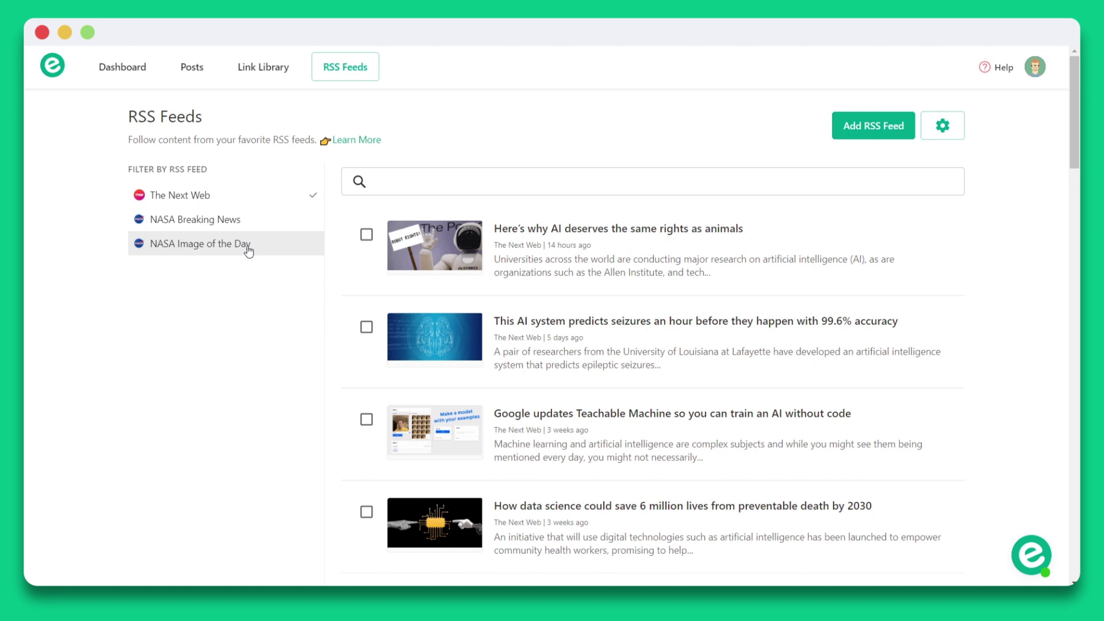
left_click(366, 234)
left_click(366, 326)
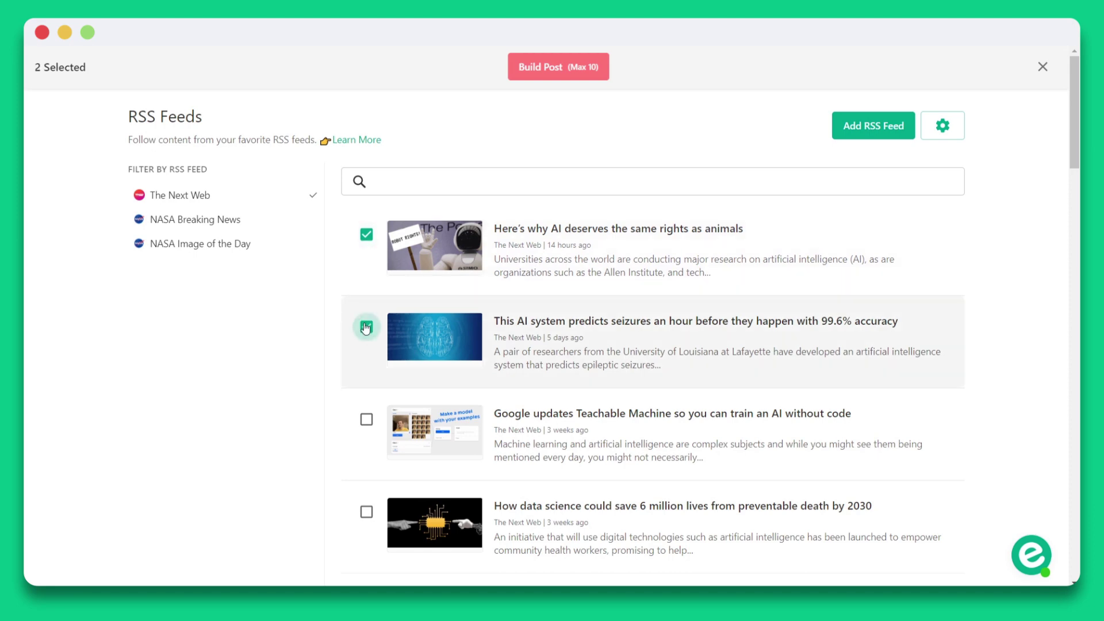
Add the Teachable Machine article to the selection, then build a post from all three.
left_click(412, 430)
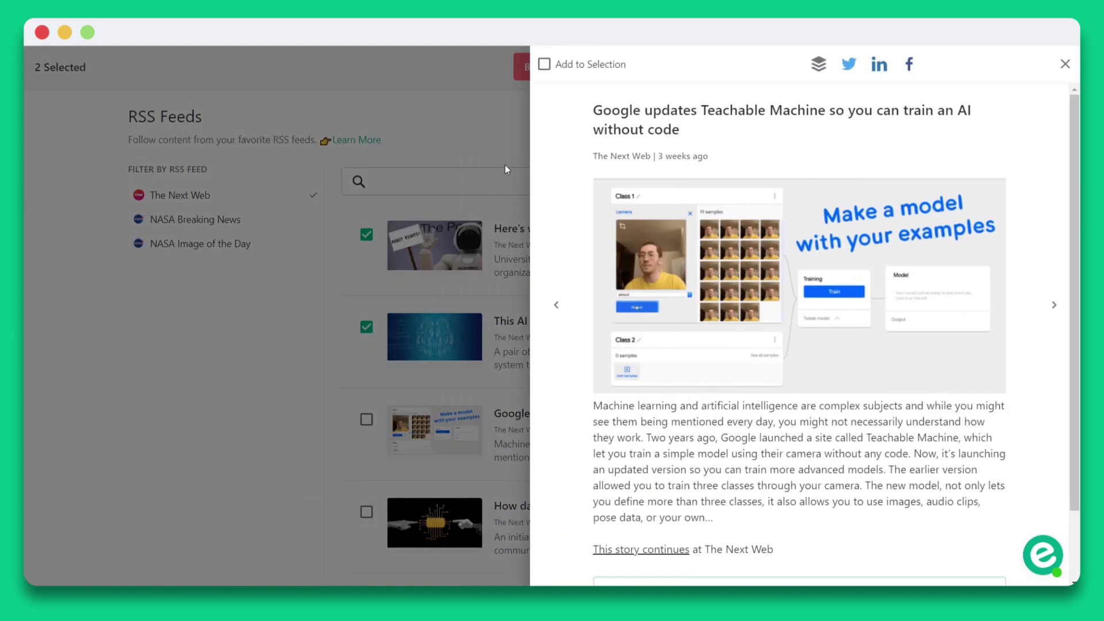
left_click(557, 66)
left_click(496, 102)
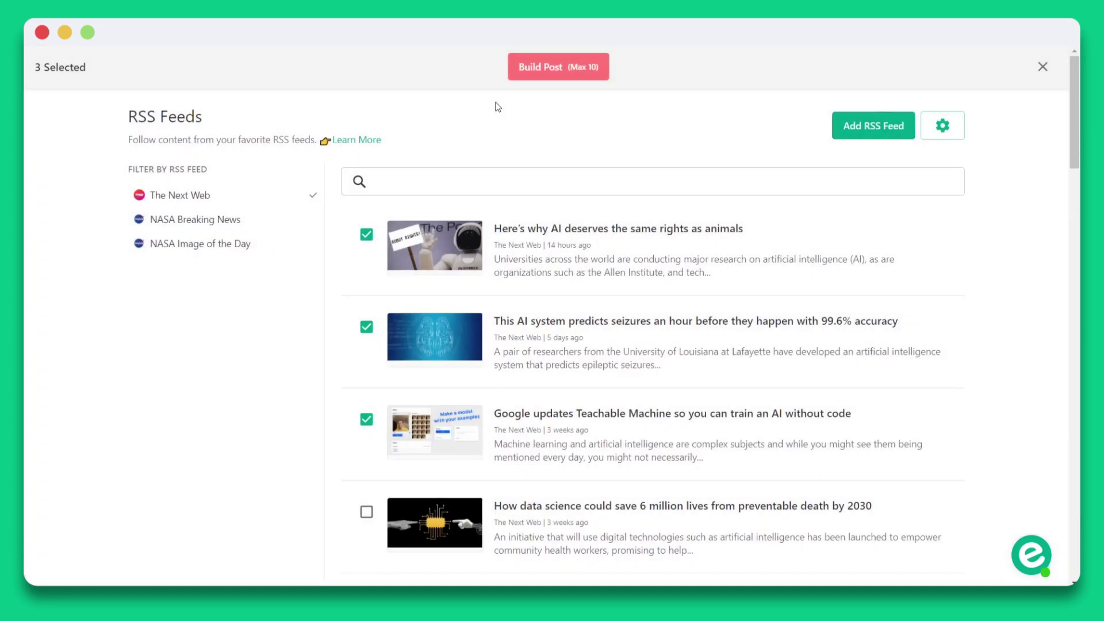
left_click(525, 79)
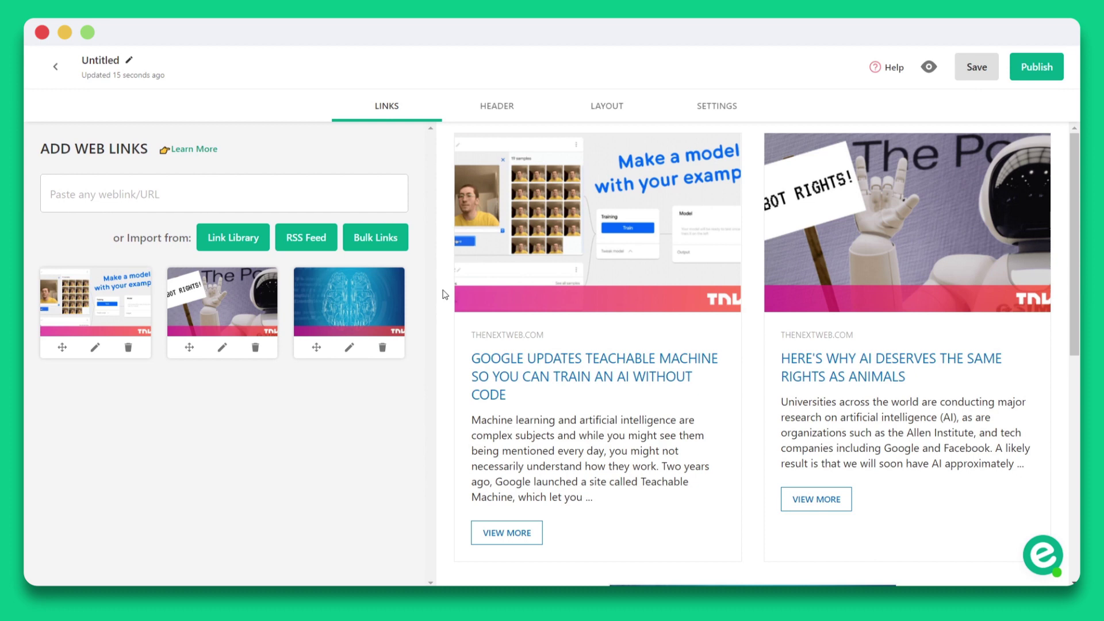
Open the Import from RSS Feed dialog listing The Next Web and two NASA feeds.
left_click(320, 241)
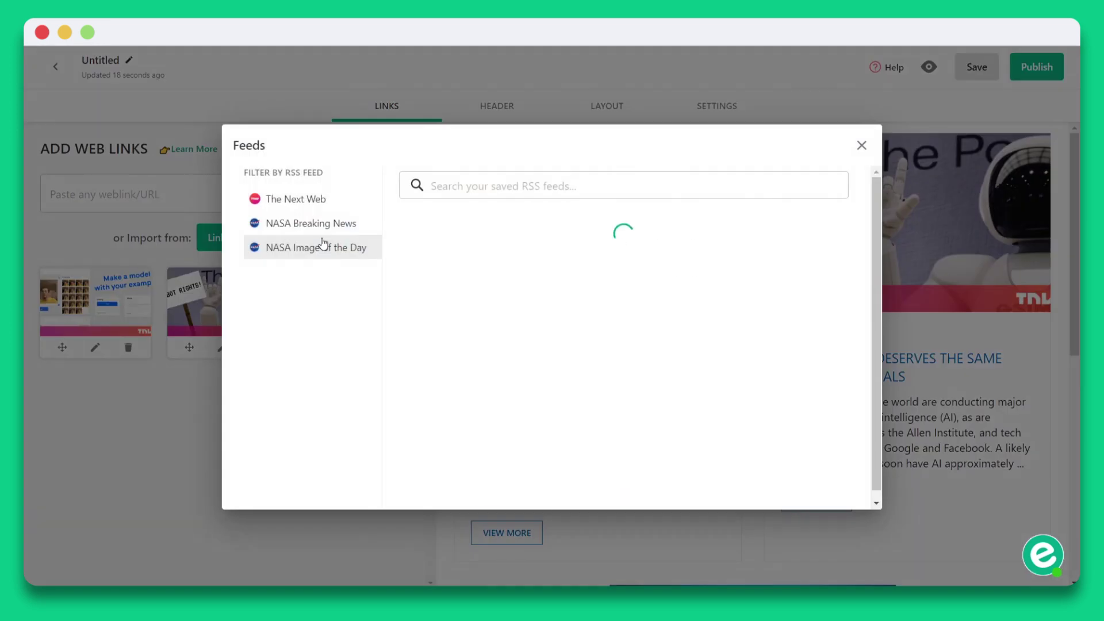